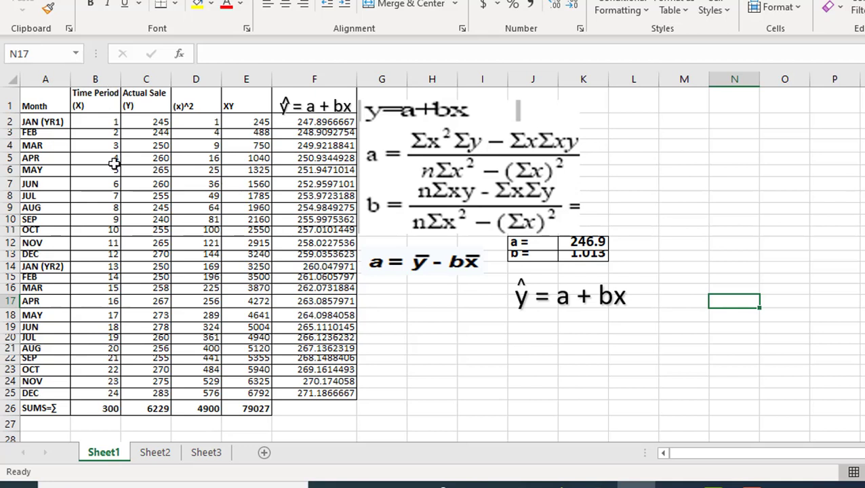
Insert a line chart of the months, time periods and actual sales in A2:C25, and remove the time period series
left_click_drag(47, 122, 146, 391)
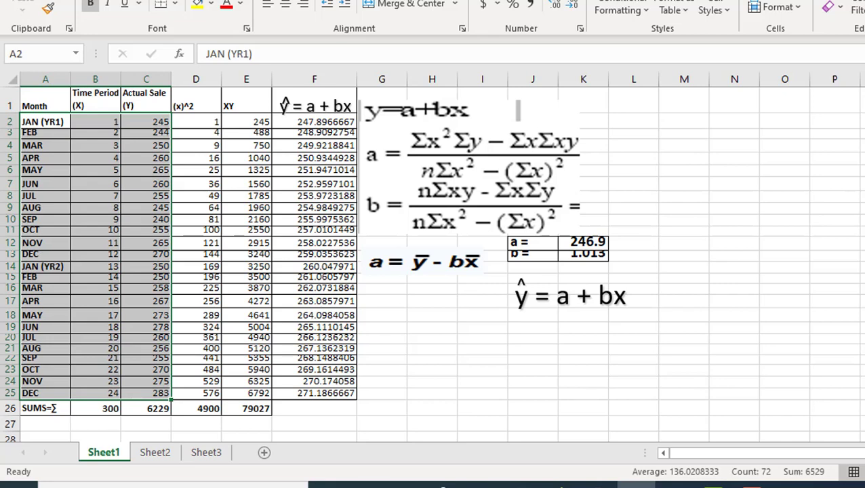
left_click(90, 0)
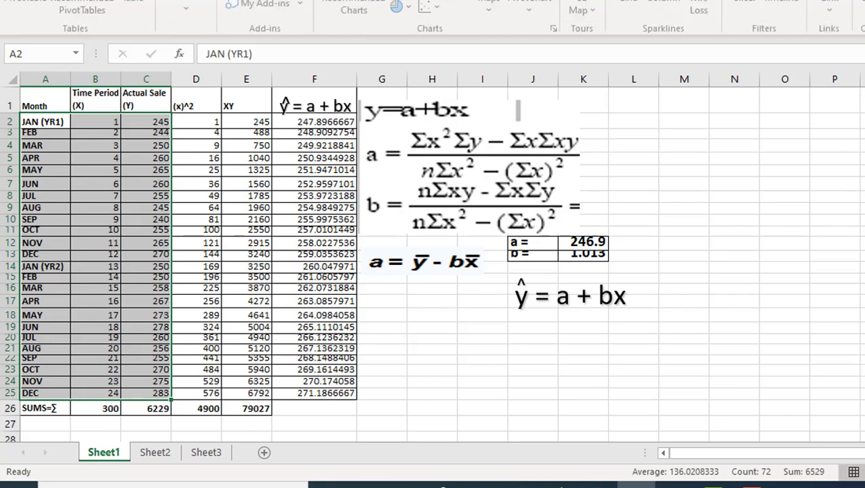
left_click(412, 4)
left_click(422, 46)
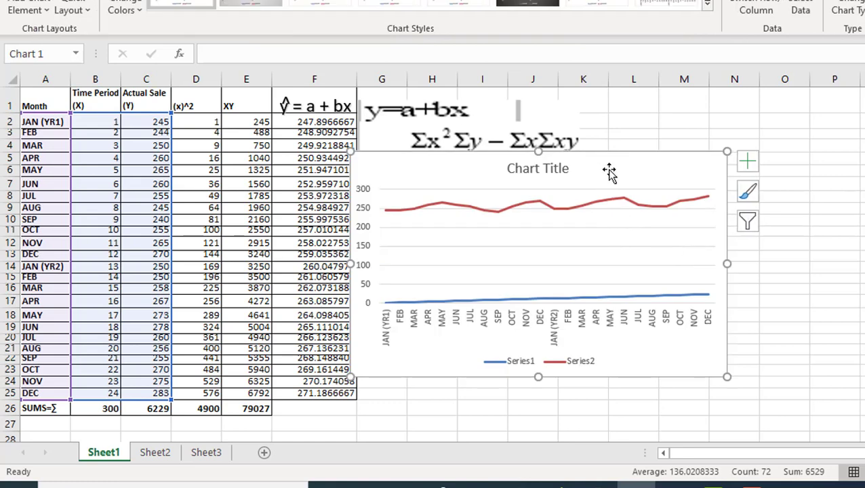
left_click(521, 302)
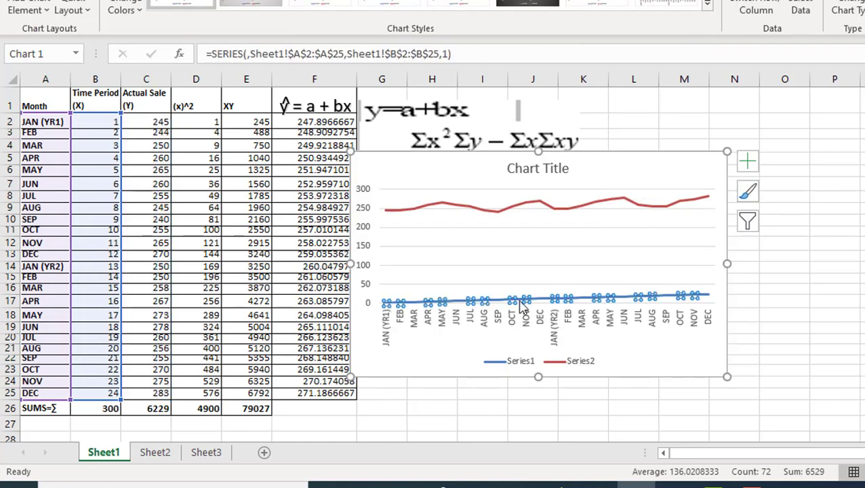
key("Delete")
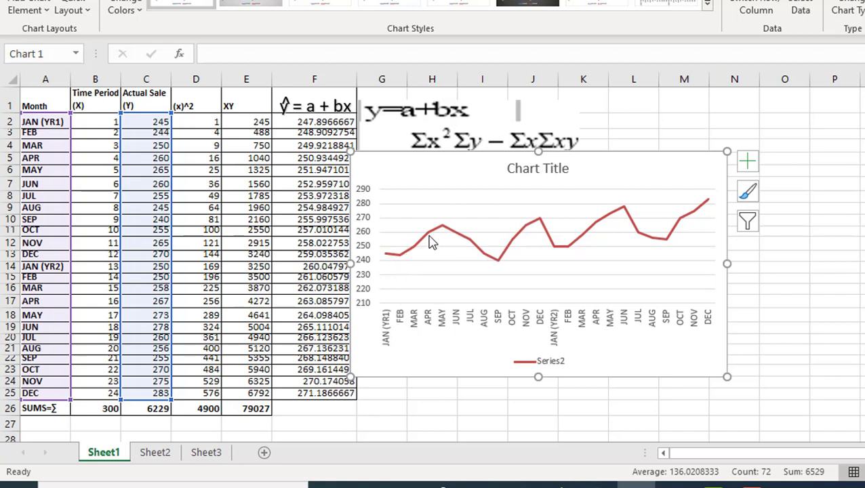
Delete the actual sales line chart from the sheet
mouse_move(446, 233)
mouse_move(500, 261)
key("Delete")
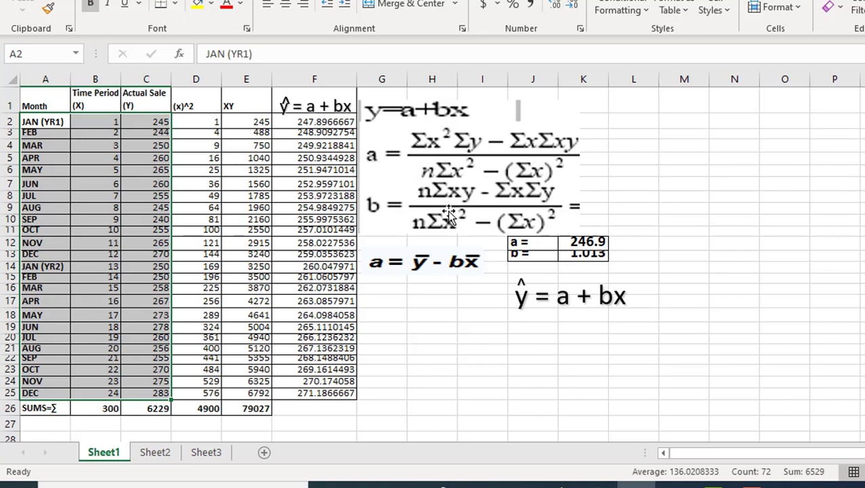
left_click(448, 316)
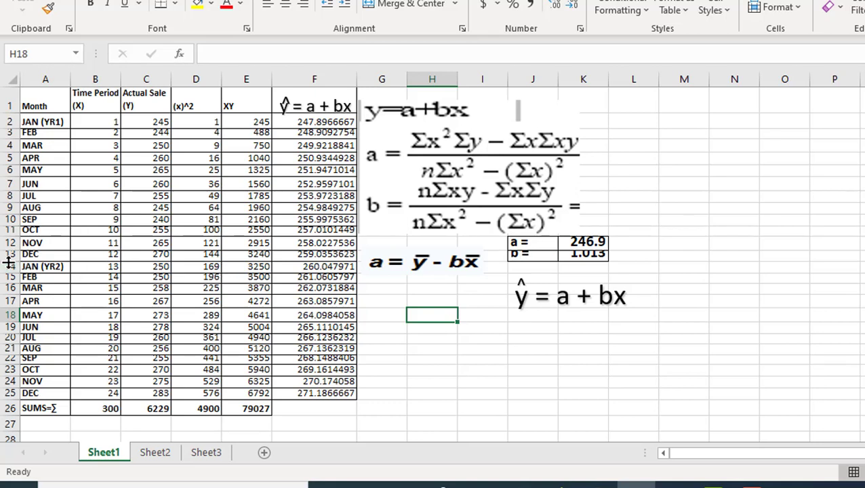
Increase the height of row 13 and inspect the formula for b in K13
left_click_drag(8, 263, 8, 269)
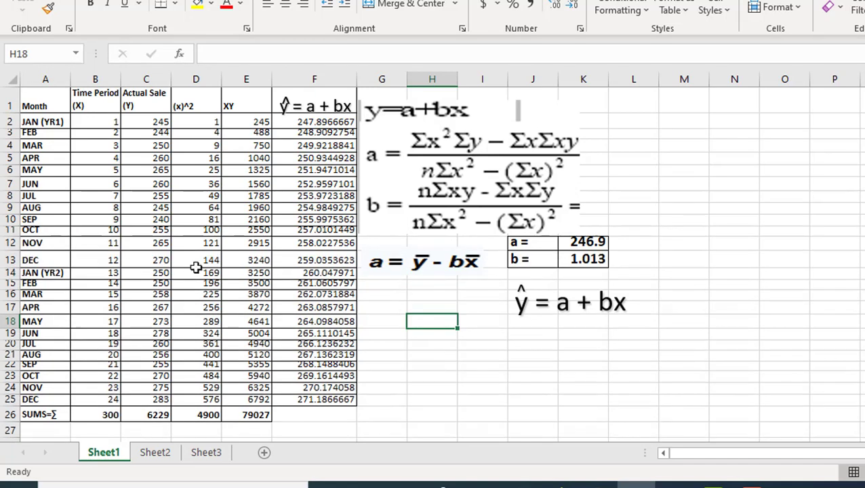
left_click(581, 260)
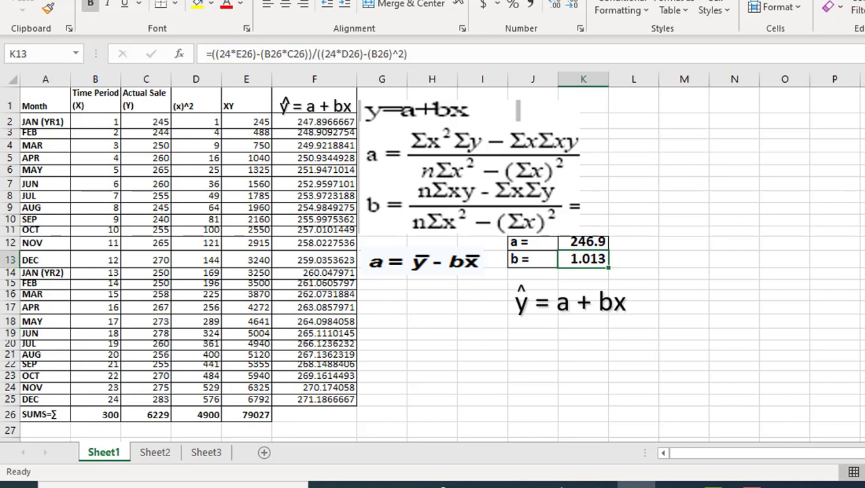
left_click(419, 53)
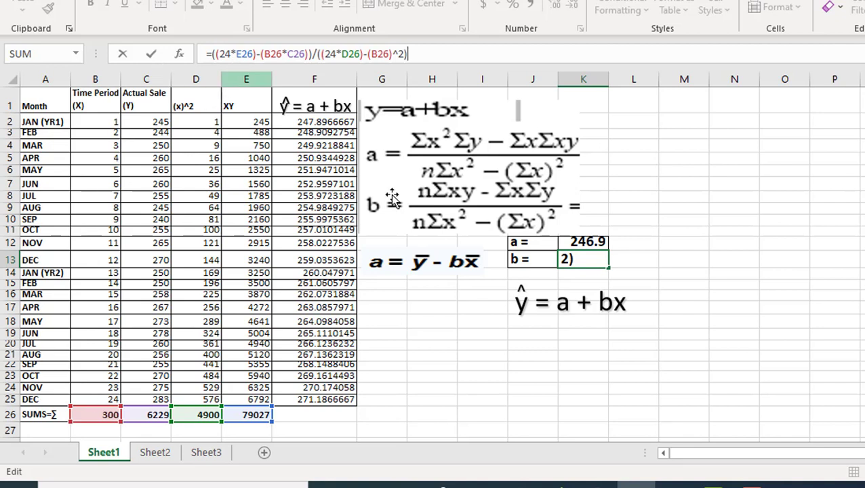
Calculate XY in E2 with =B2*C2 and fill the formula down through E25
left_click(257, 124)
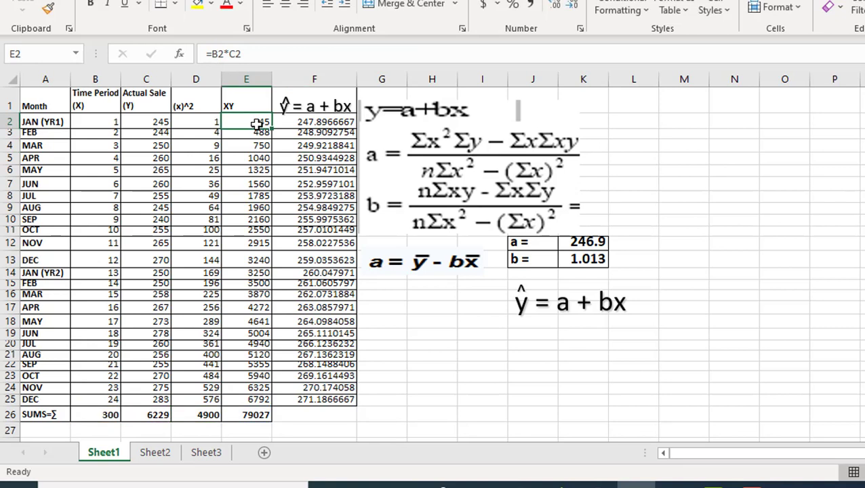
left_click(97, 123)
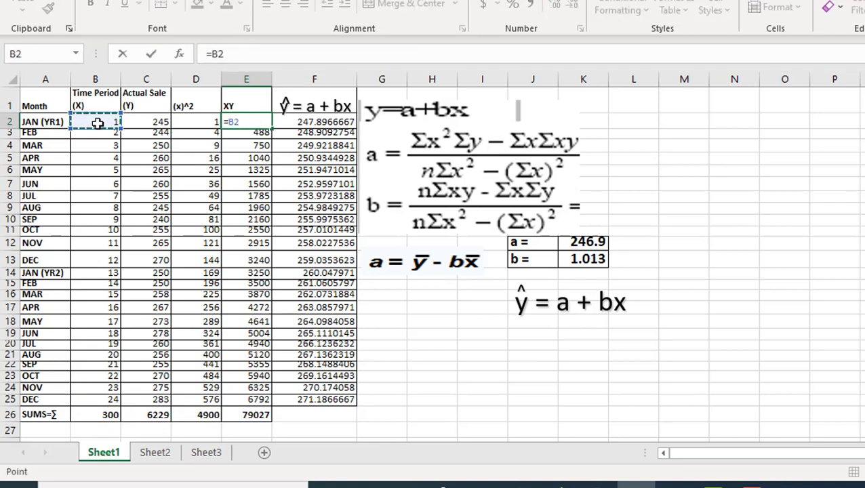
type("*")
left_click(144, 122)
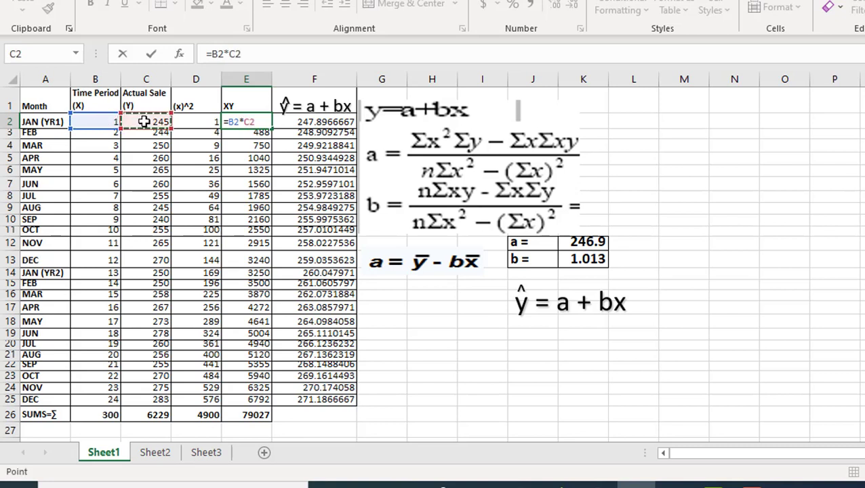
key("Return")
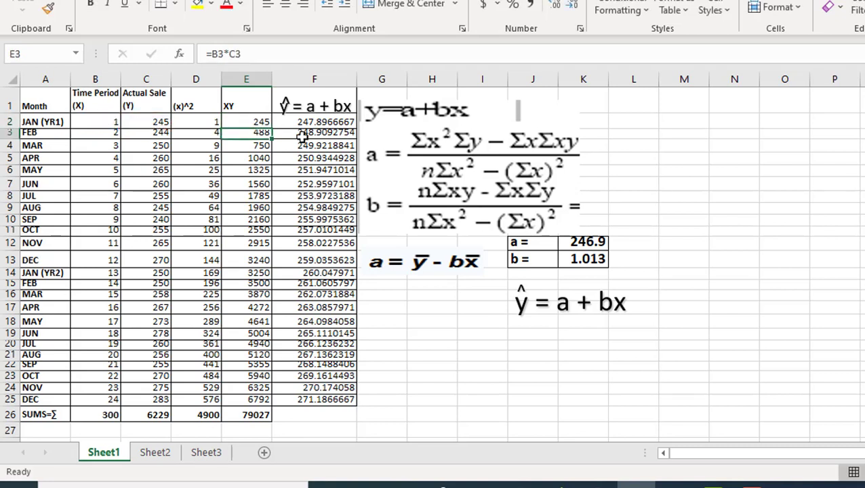
left_click(259, 124)
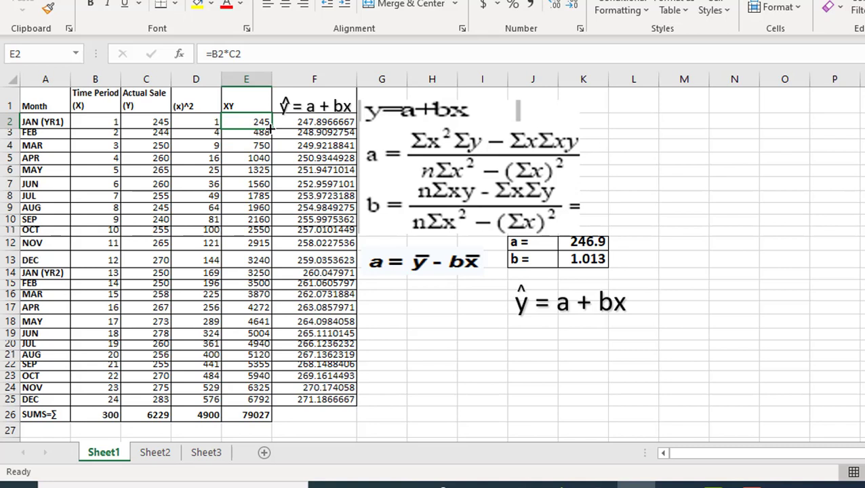
left_click_drag(270, 127, 254, 404)
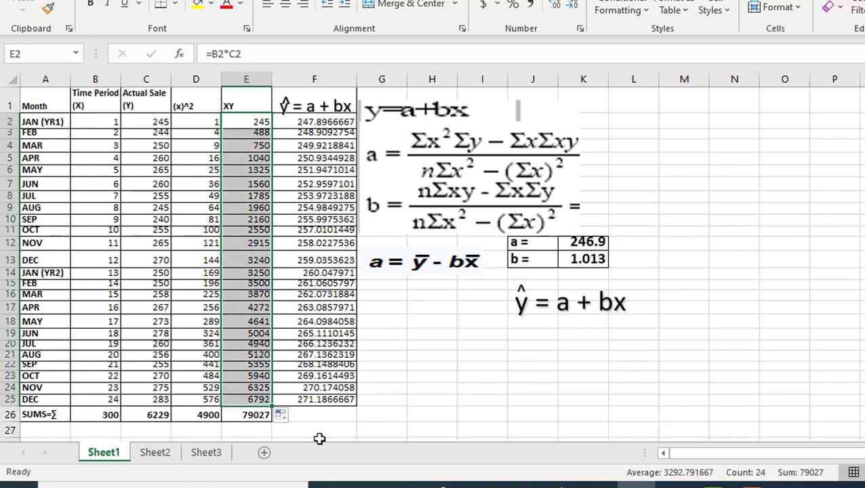
Total the XY column in E26 with a SUM of E2:E25
left_click(246, 414)
type("=sum(")
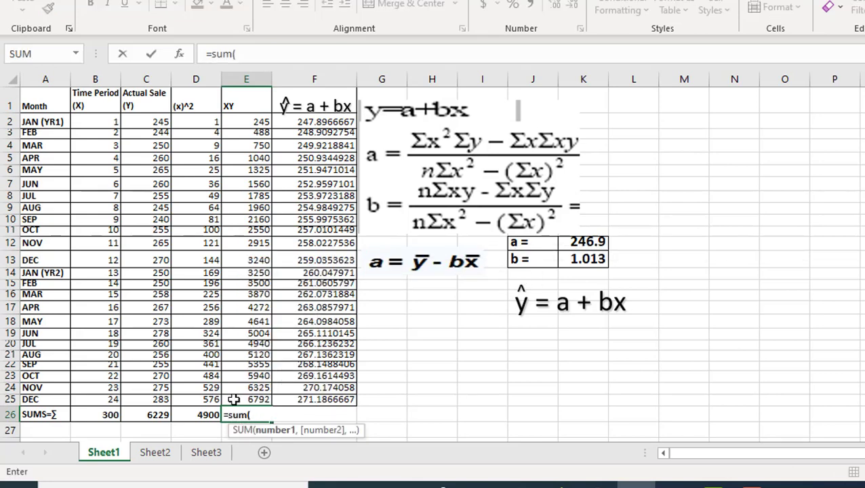
left_click_drag(246, 399, 247, 121)
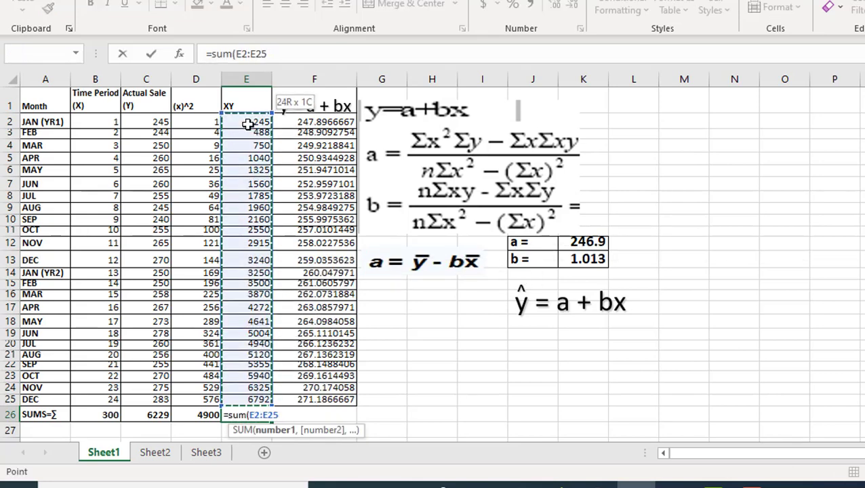
key("Return")
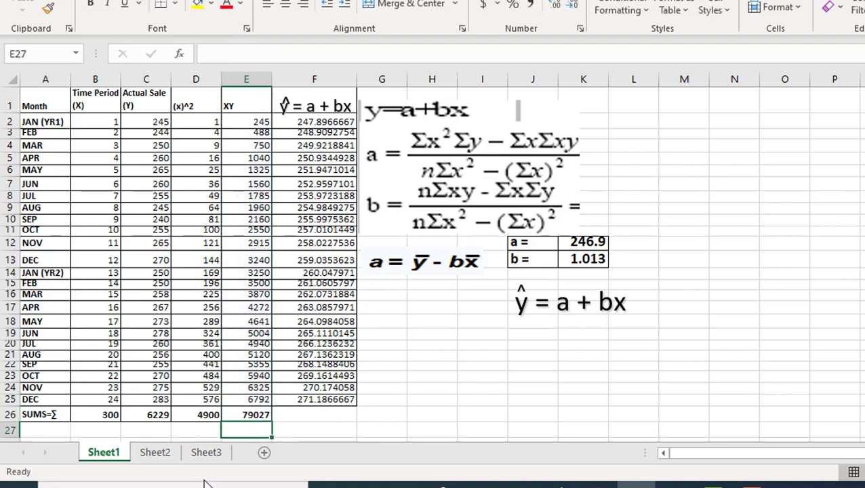
Examine the formula for b in K13 and the column sums it references
left_click(588, 245)
left_click(584, 264)
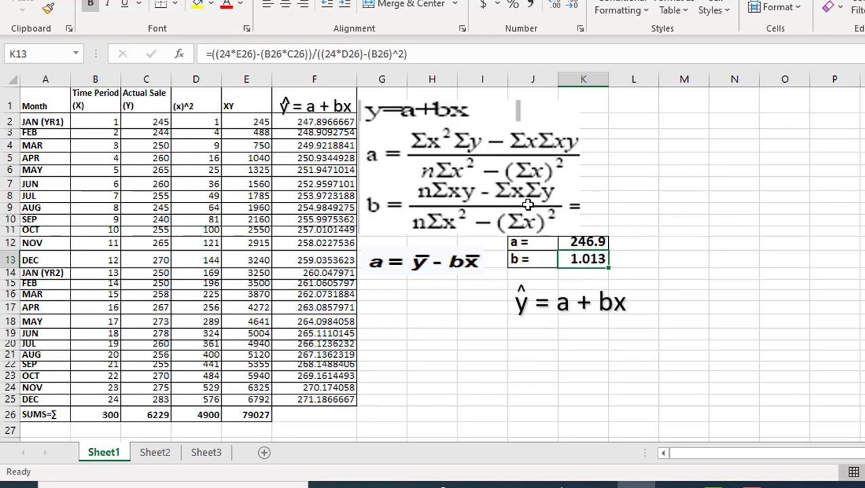
left_click(423, 54)
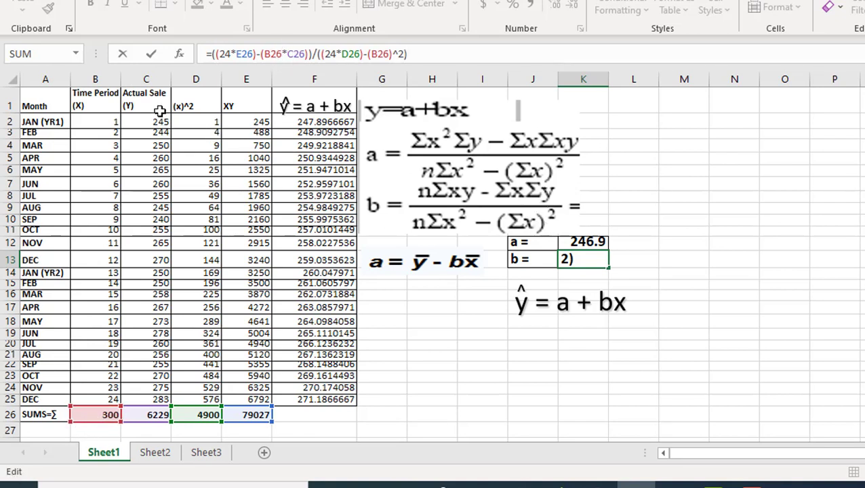
left_click(319, 54)
type("(")
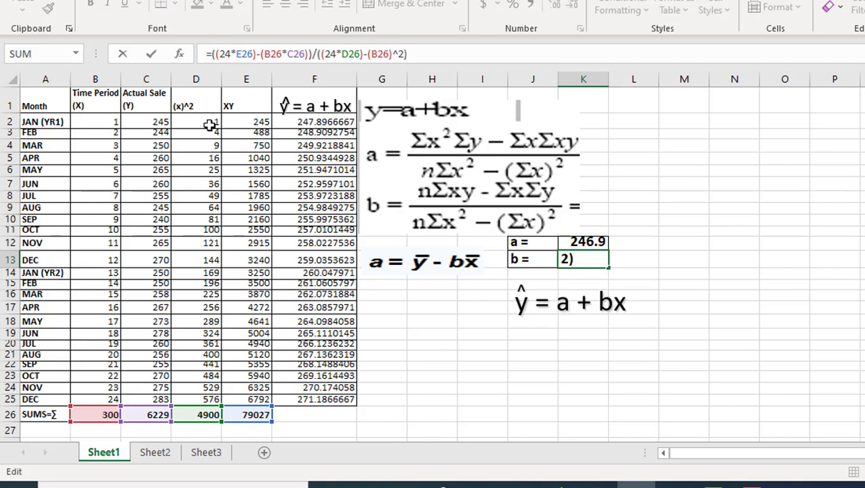
Square the time period in D2 with =B2^2 and fill the formula down through D25
left_click(209, 125)
type("=")
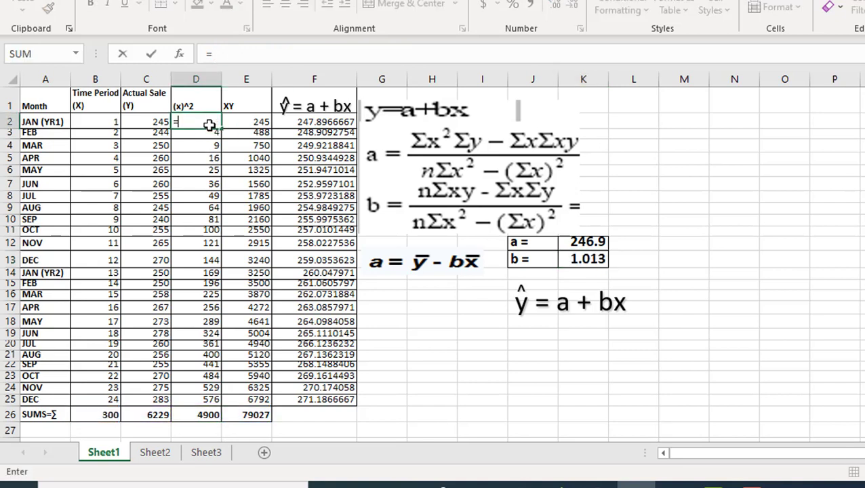
left_click(111, 125)
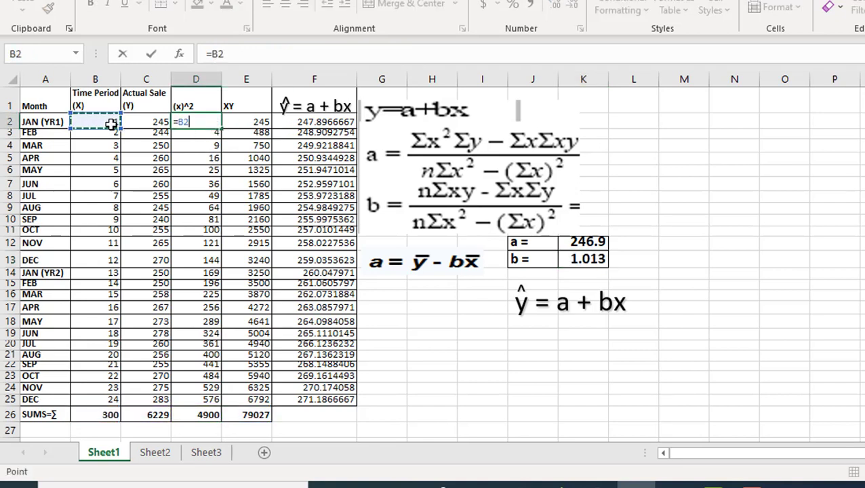
type("^2")
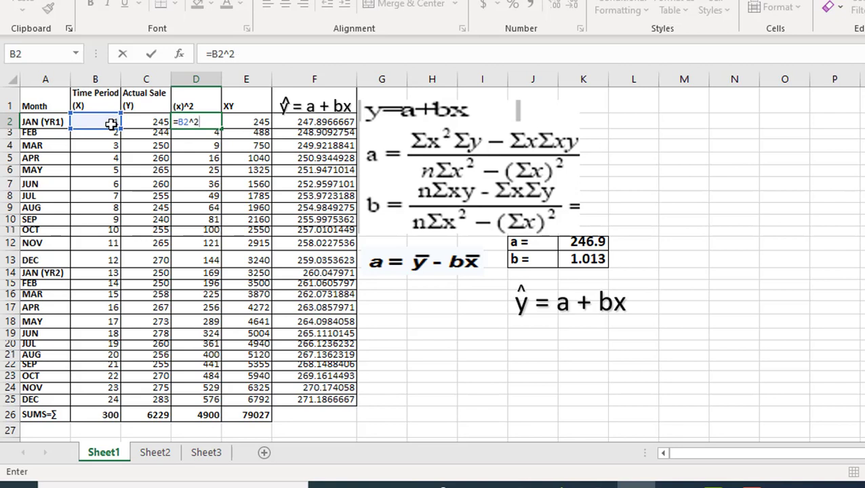
key("Return")
left_click(209, 123)
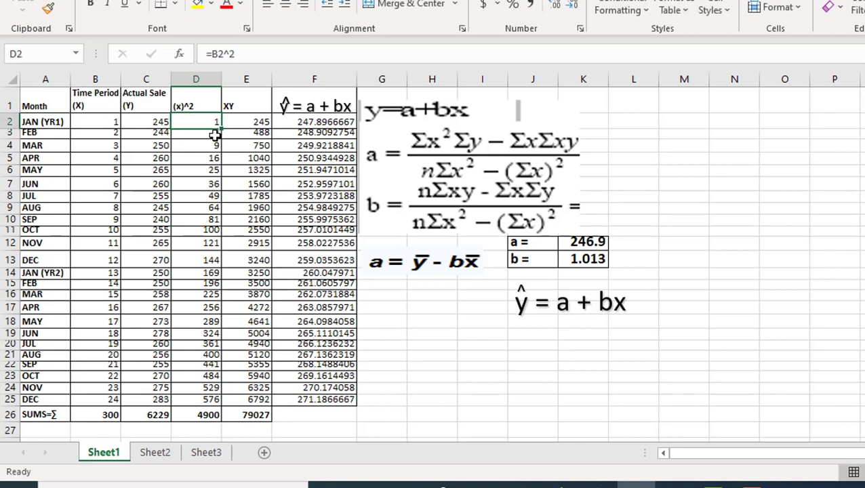
left_click_drag(221, 127, 215, 399)
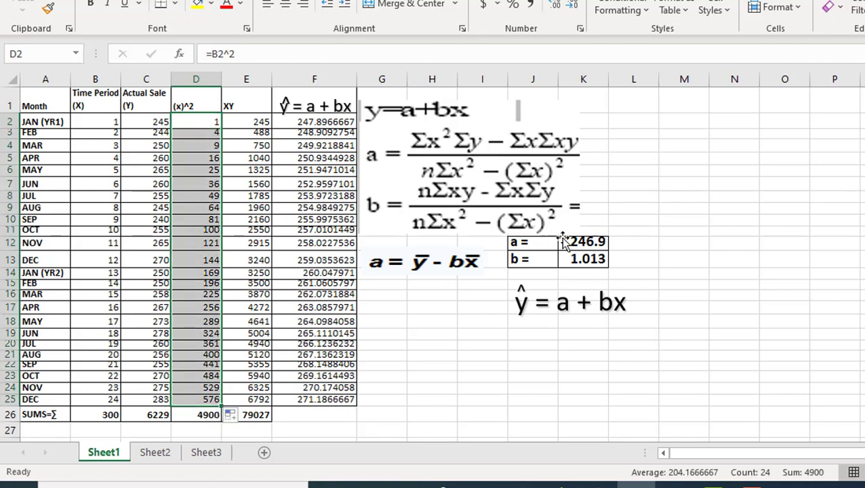
Review the denominator and cell references of the formula for b in K13
left_click(593, 260)
left_click(404, 55)
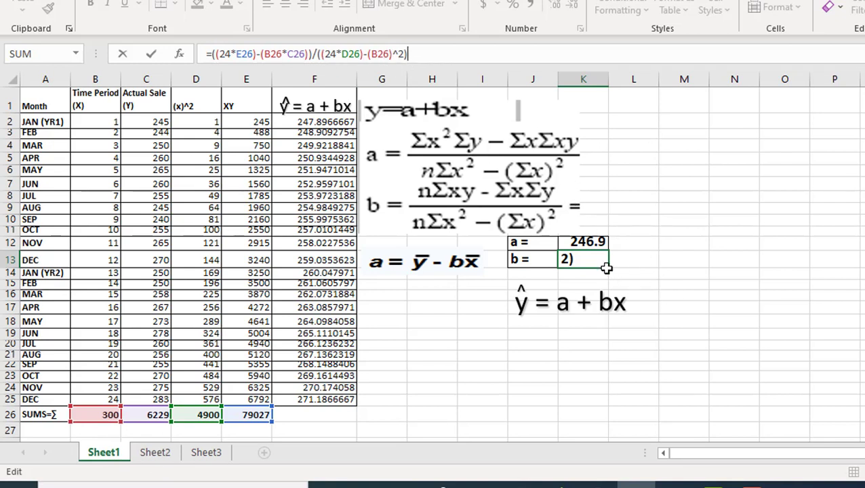
key("Return")
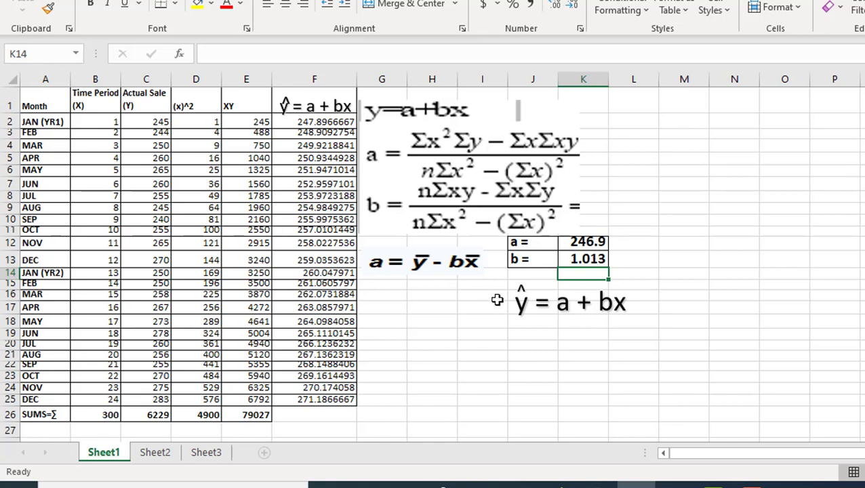
Enter the label a in G17 and average the time periods in B27 with an AVERAGE of B2:B25
left_click(393, 309)
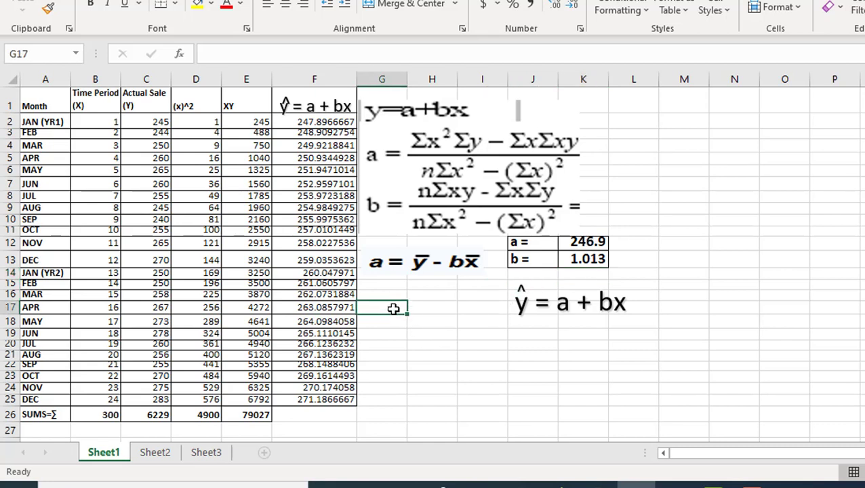
type("a")
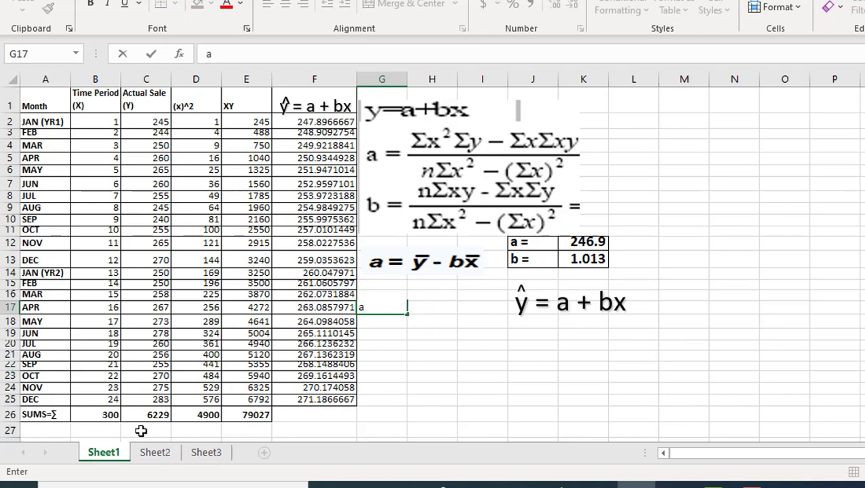
left_click(107, 431)
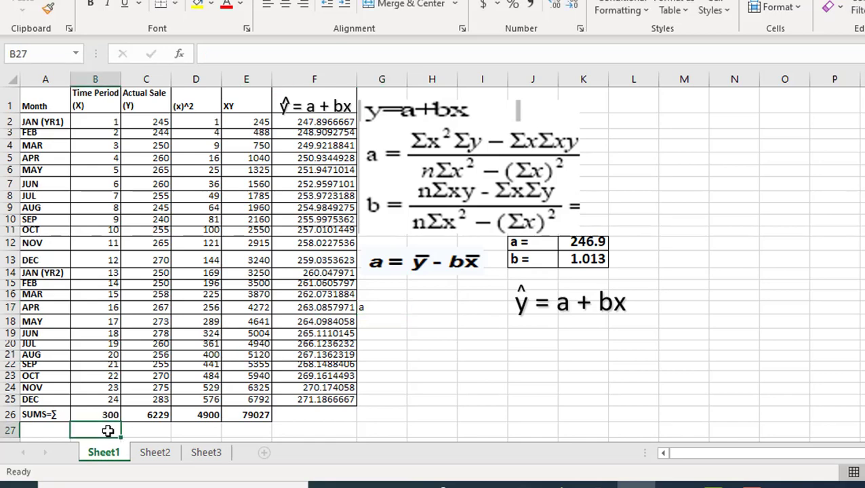
type("=ave")
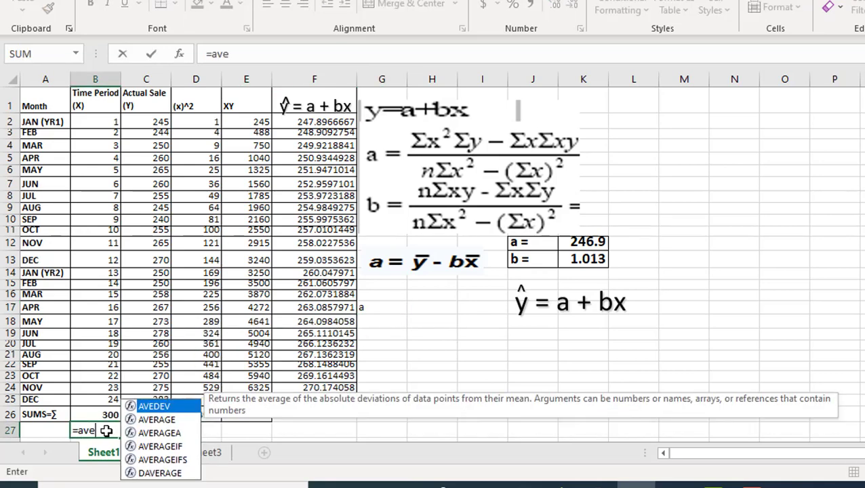
type("rage(")
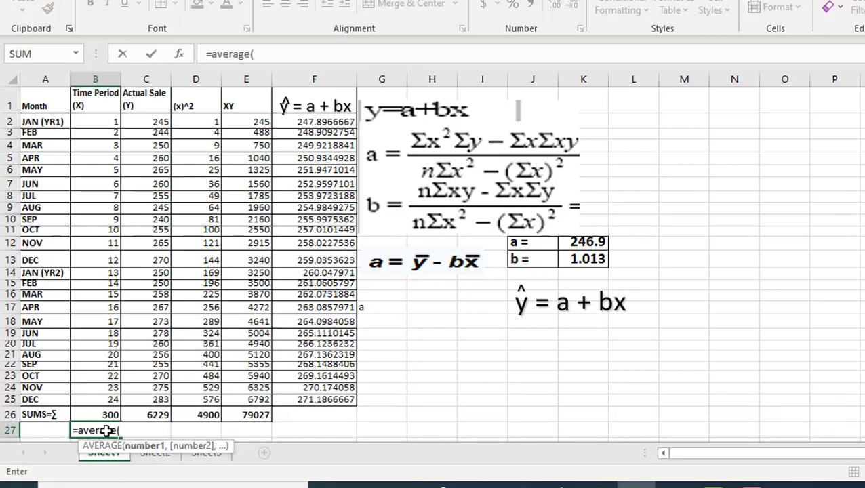
left_click_drag(108, 400, 114, 123)
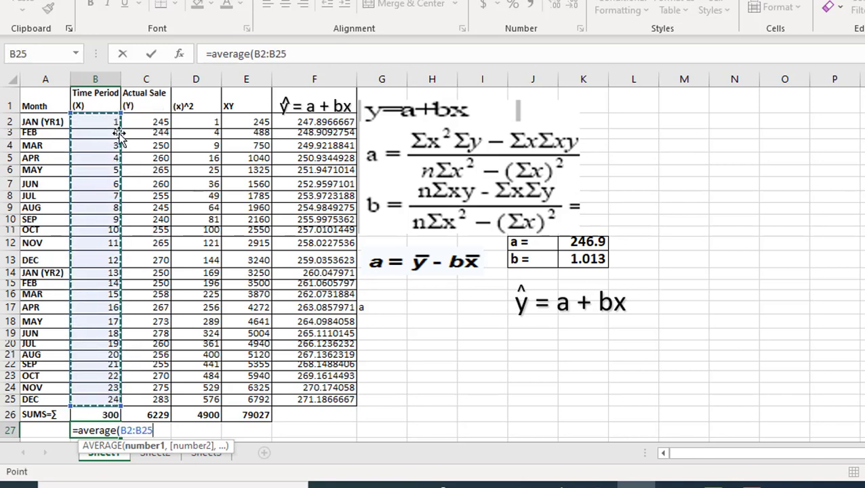
key("Return")
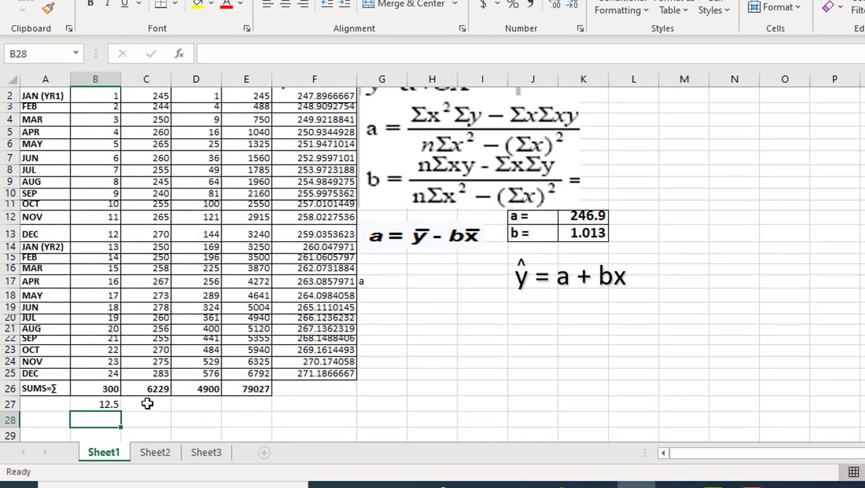
Average the actual sales in C27 with an AVERAGE of C2:C25
left_click(147, 403)
type("=a")
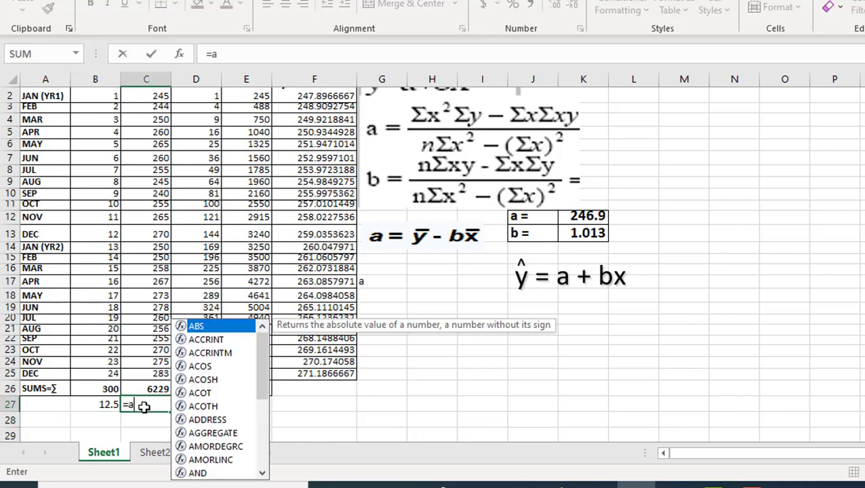
type("verage(")
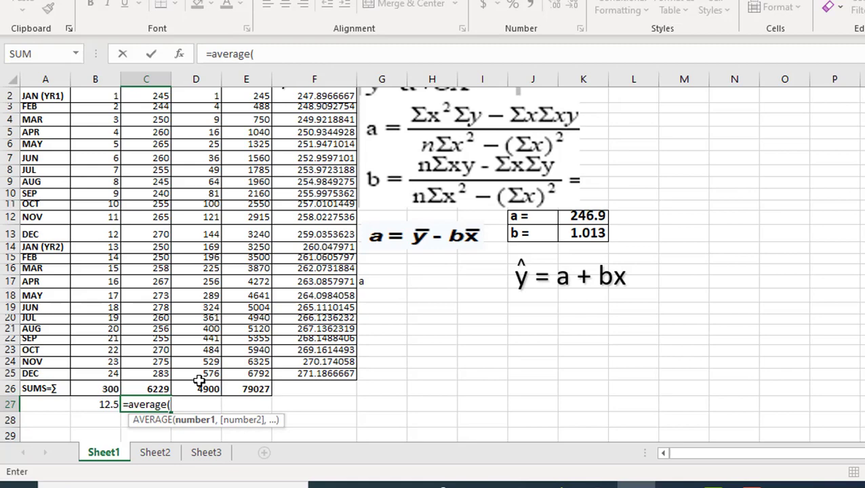
left_click(158, 371)
left_click_drag(158, 371, 148, 130)
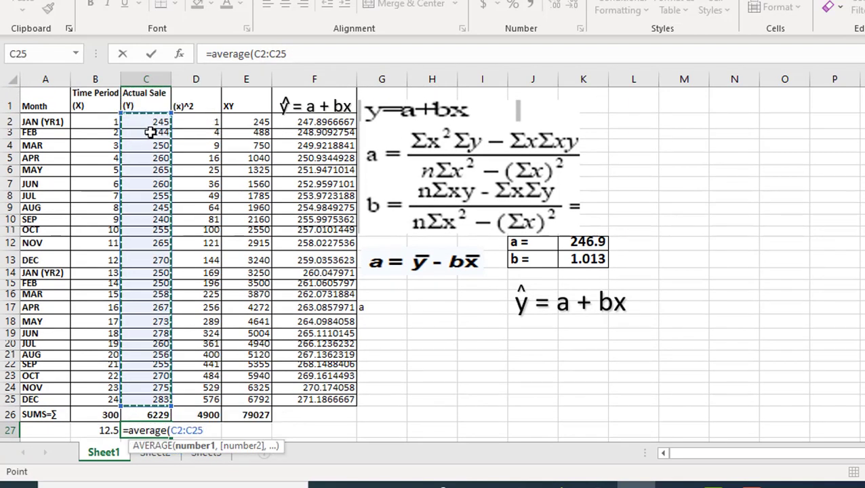
key("Return")
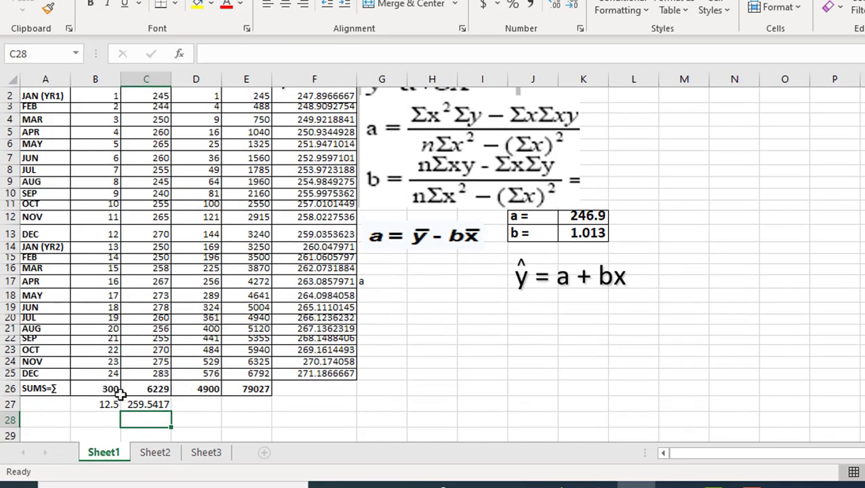
Label the row below the sums as Averages in A27
left_click(60, 405)
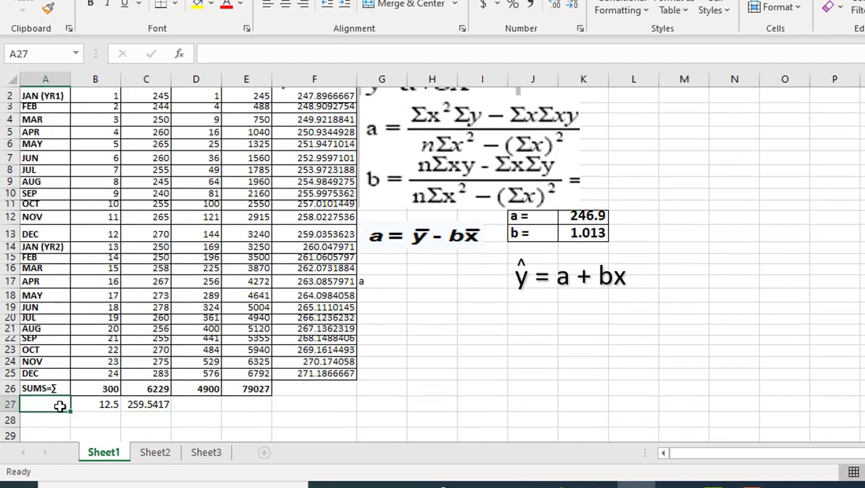
type("Averages")
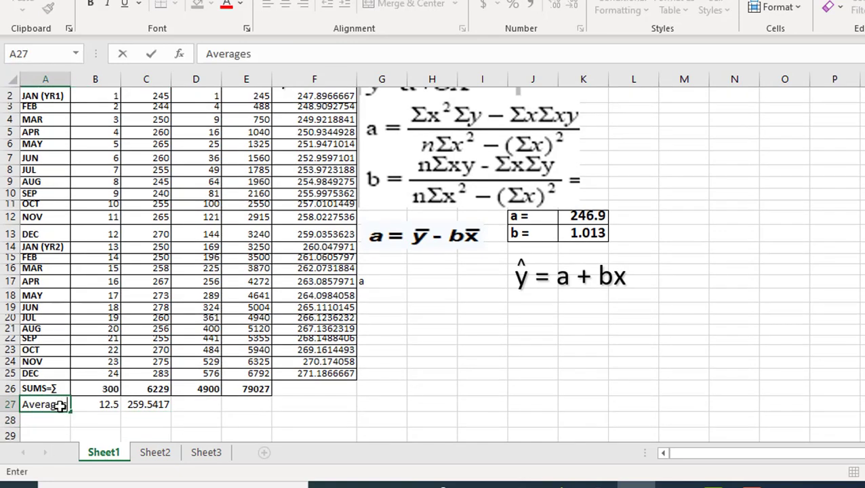
left_click(498, 401)
scroll(411, 398, "up", 1)
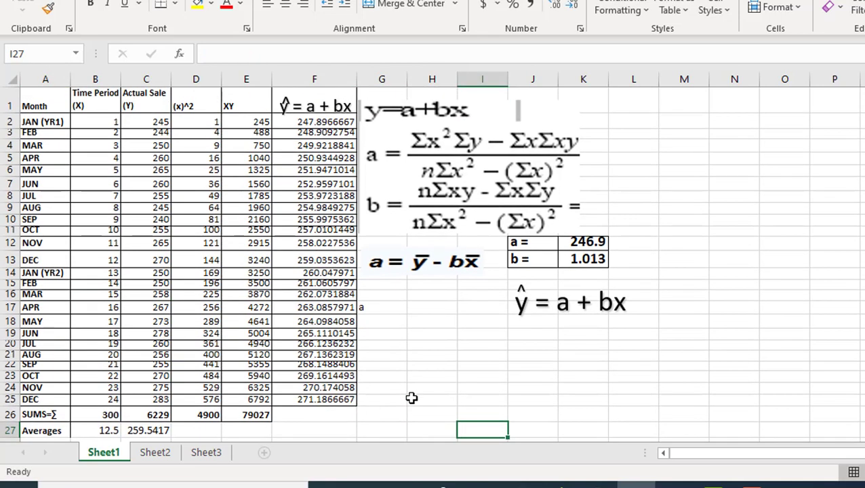
Center the label a in G17 and make it bold
left_click(417, 310)
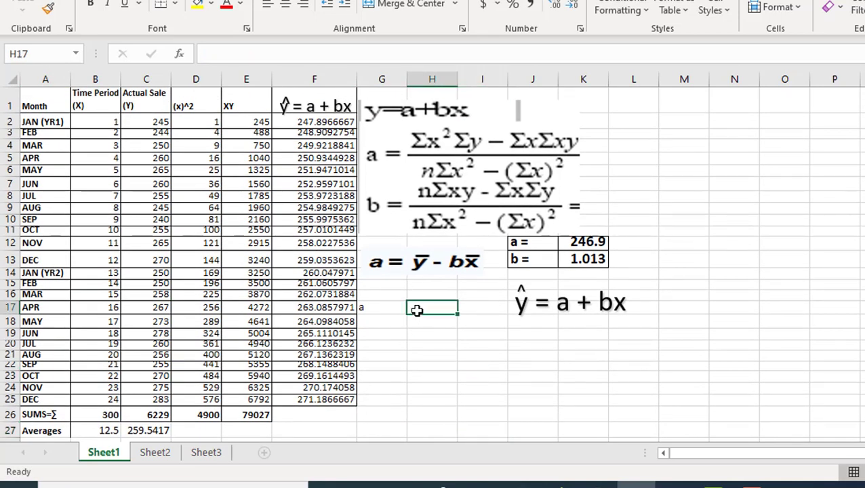
left_click(391, 308)
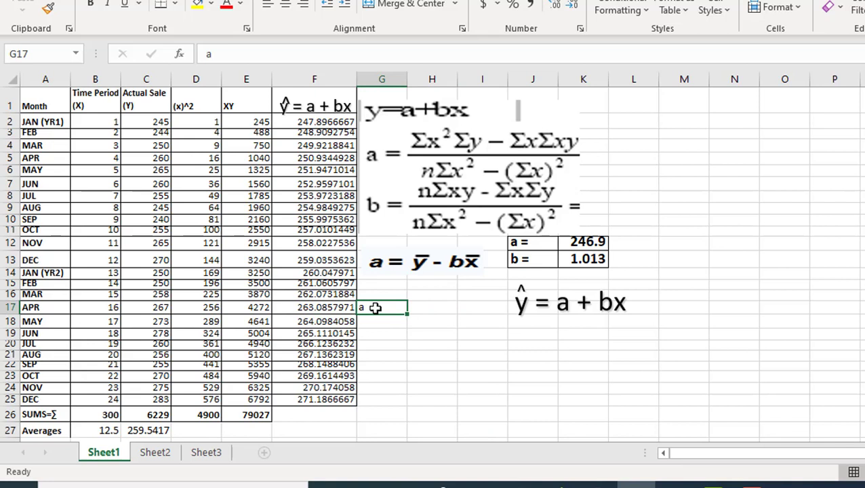
left_click(285, 4)
left_click(90, 4)
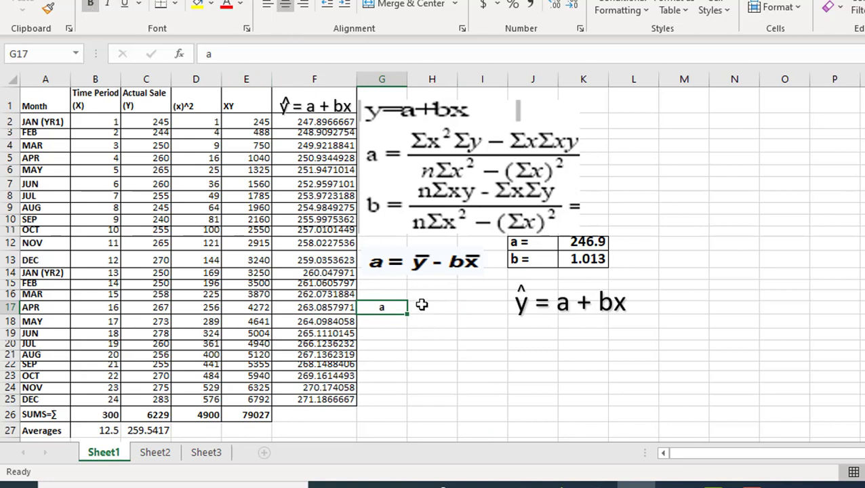
Calculate a in H17 with =C27-K13*B27 and highlight G17:H17 with yellow fill
left_click(422, 306)
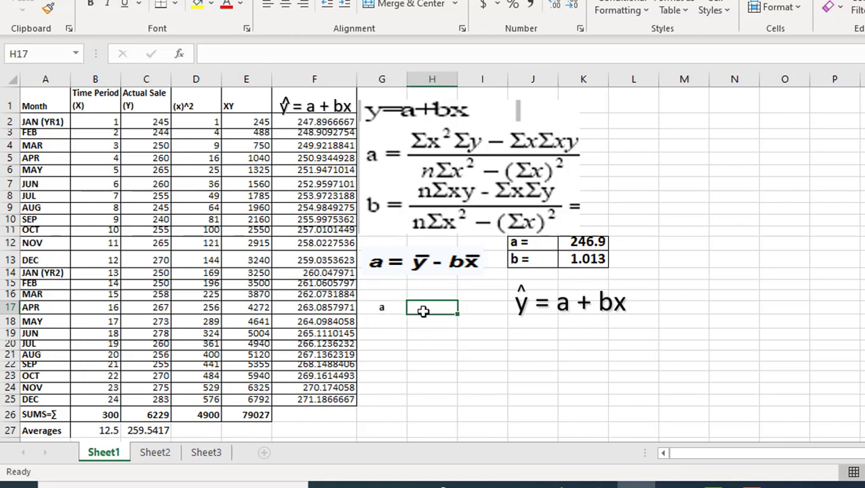
type("=")
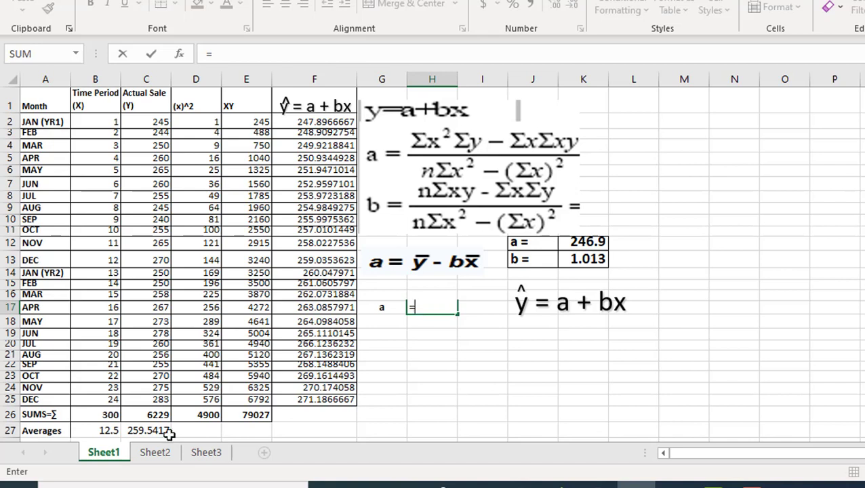
left_click(145, 430)
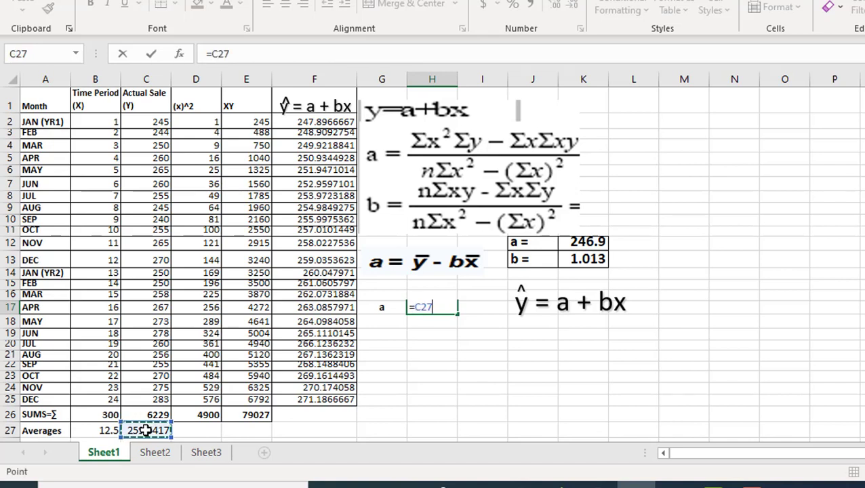
type("-")
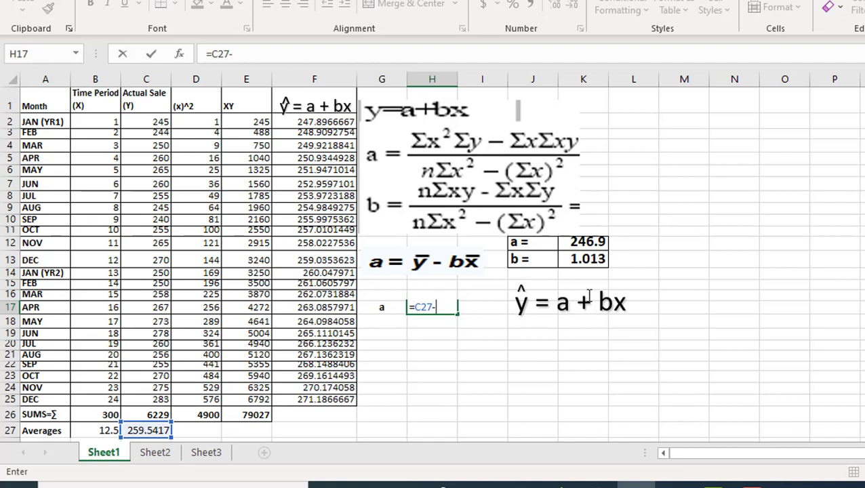
left_click(589, 258)
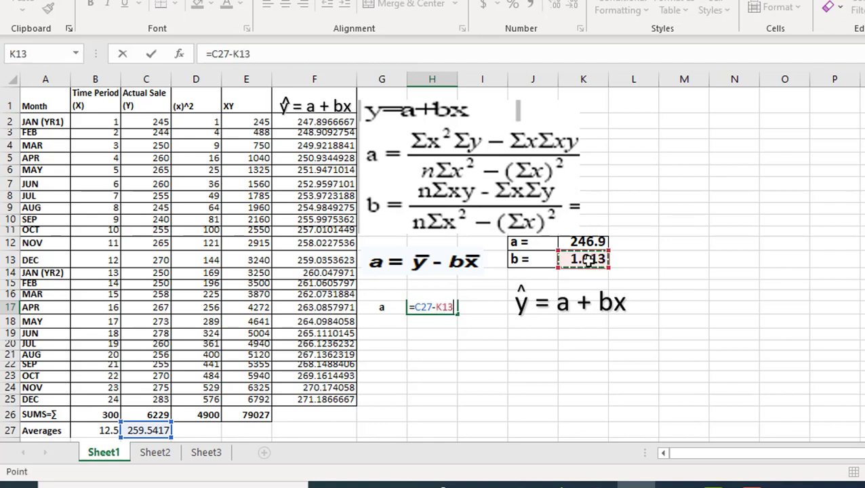
type("*")
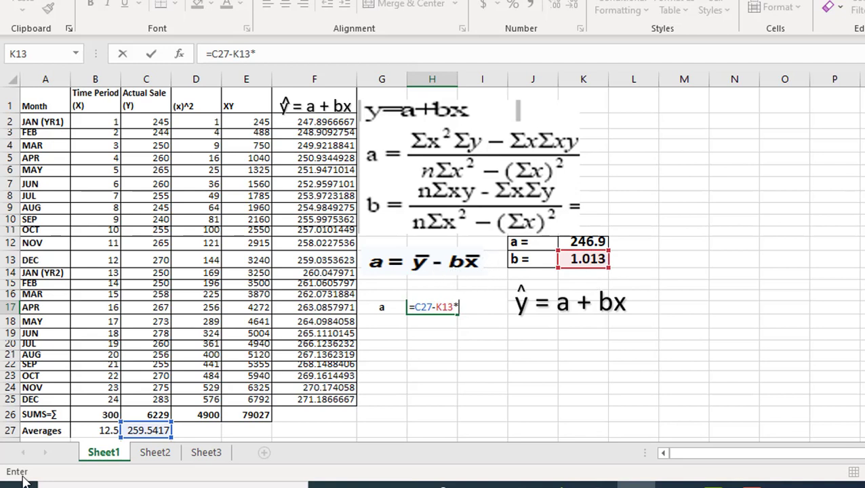
left_click(97, 430)
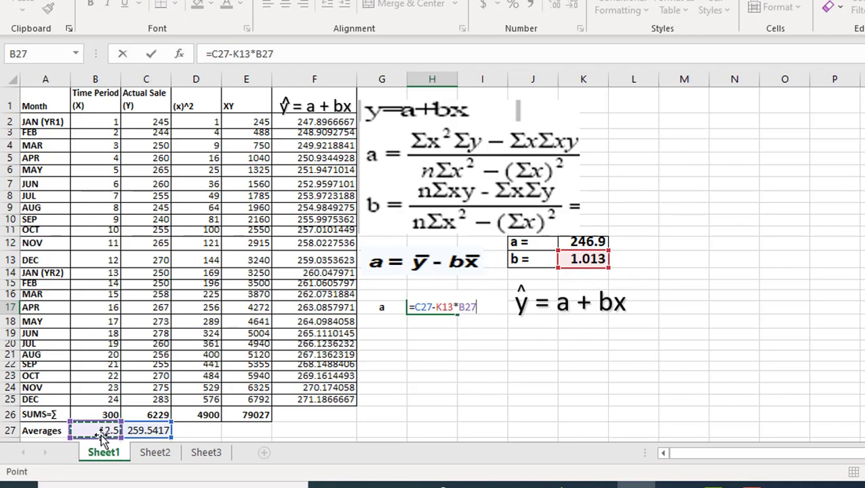
key("Return")
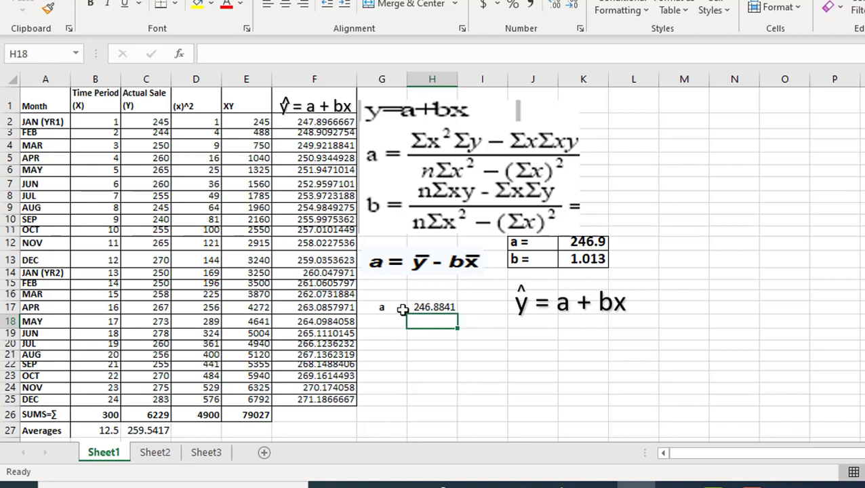
left_click_drag(386, 307, 422, 308)
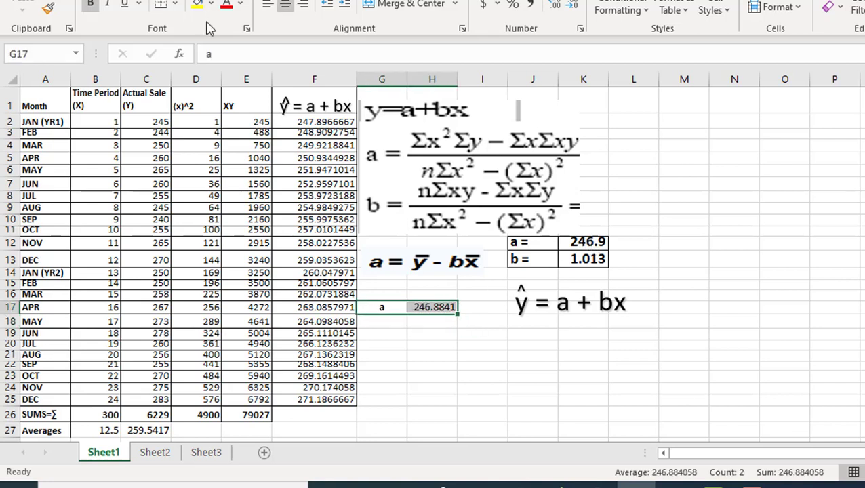
left_click(198, 6)
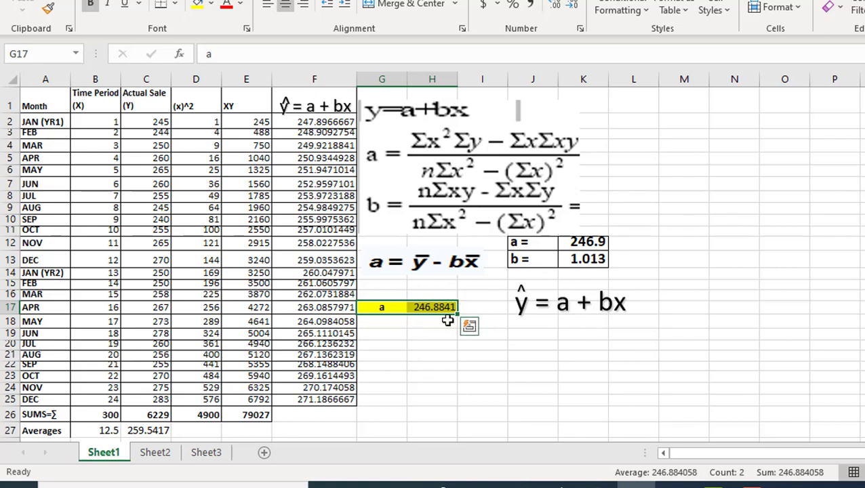
Examine the formula for a in K12 and the column sums it references
left_click(587, 242)
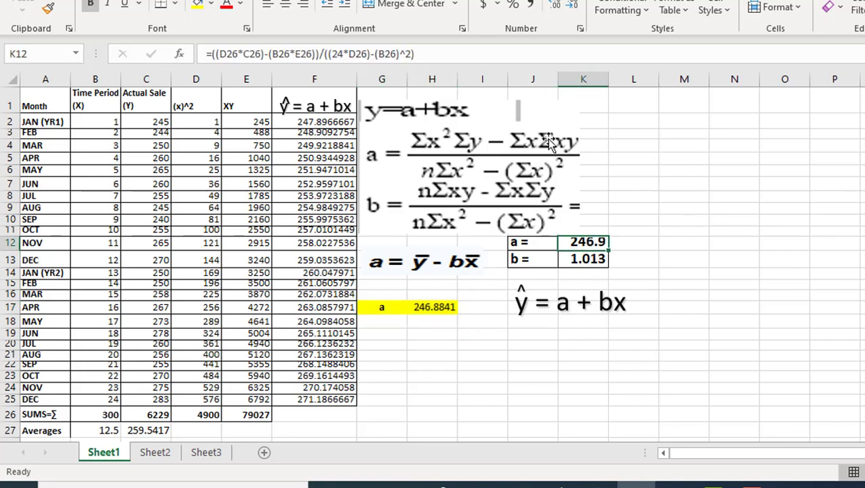
left_click(432, 52)
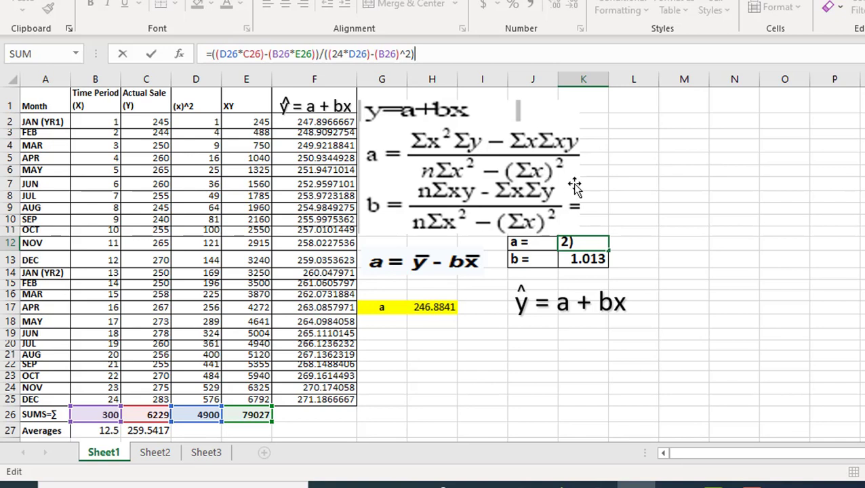
key("ctrl+Return")
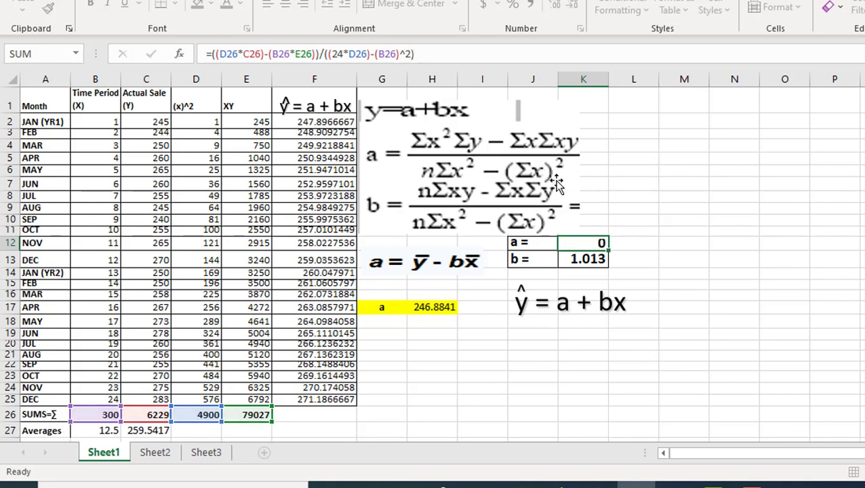
key("Return")
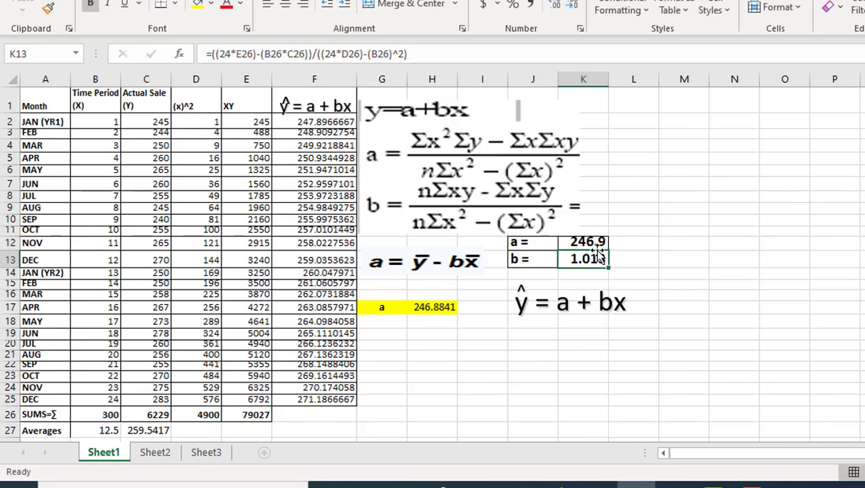
Start the January forecast formula in F2 with an absolute reference to coefficient a, =$K$12
left_click(326, 124)
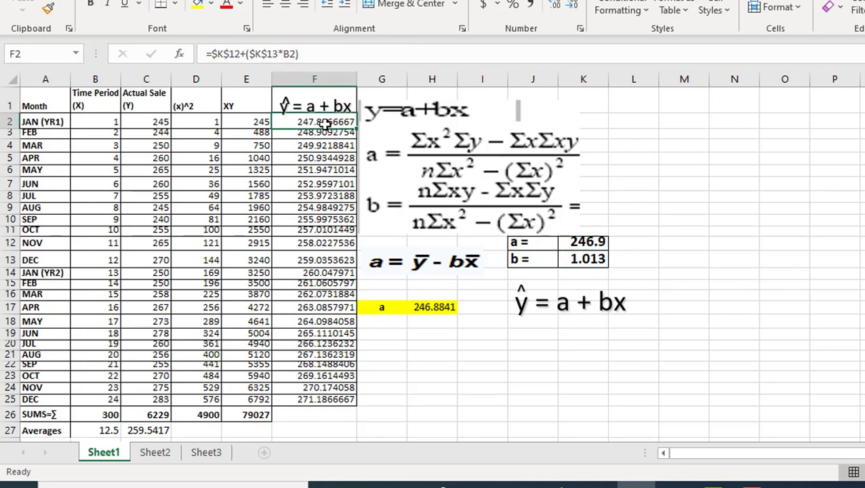
type("=")
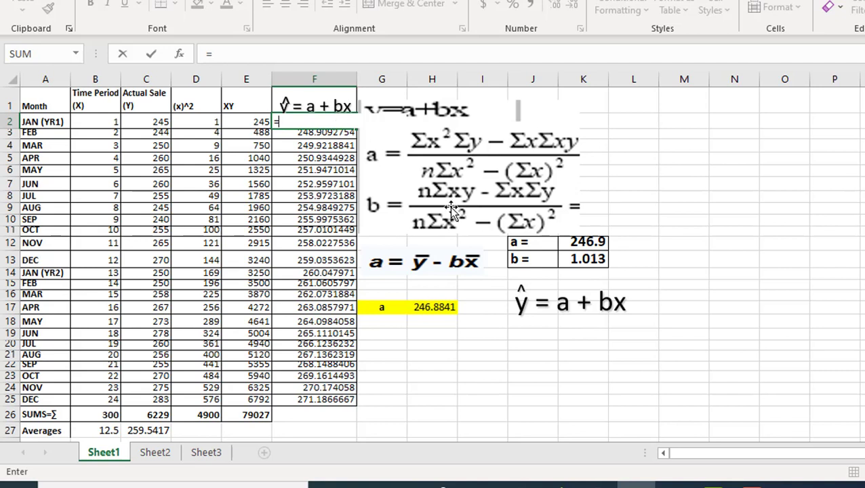
left_click(587, 245)
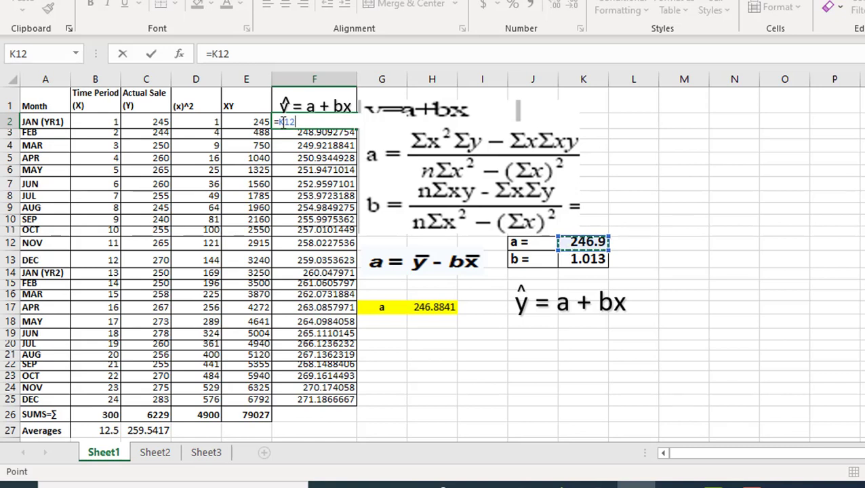
key("F2")
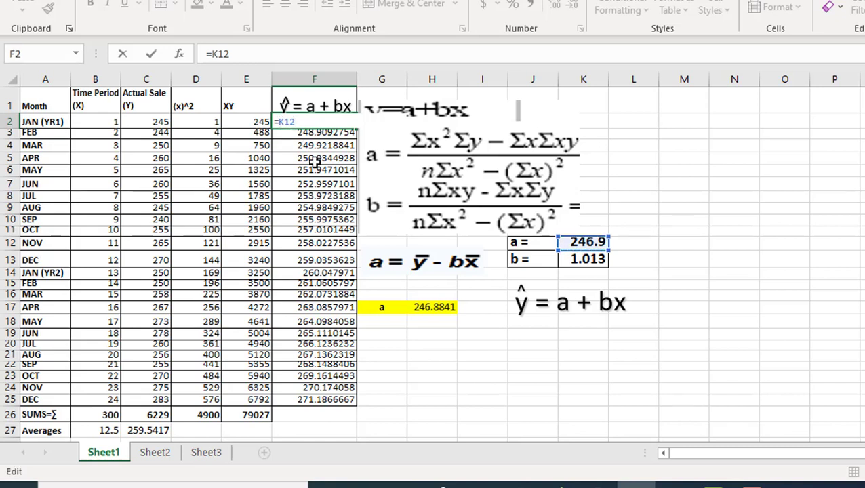
key("F4")
key("F4")
key("F4")
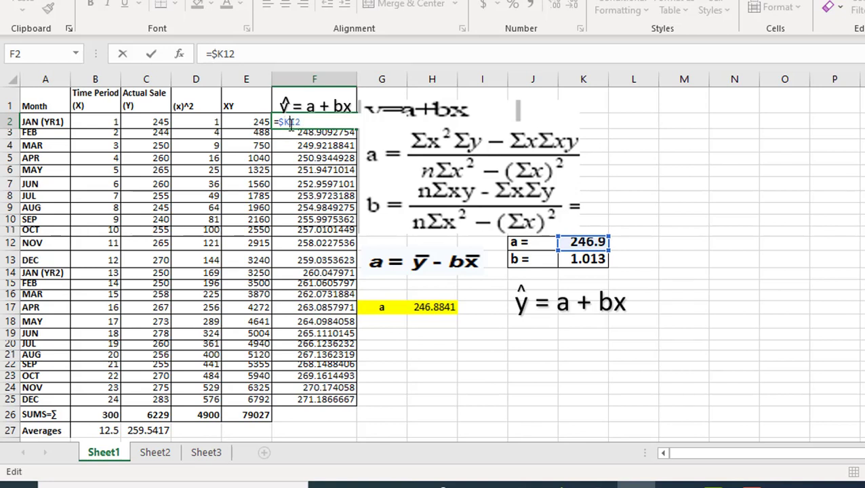
type("$")
Complete the forecast formula in F2 as =$K$12+$K$13*B2, keeping the reference to coefficient b absolute
type("+")
left_click(586, 263)
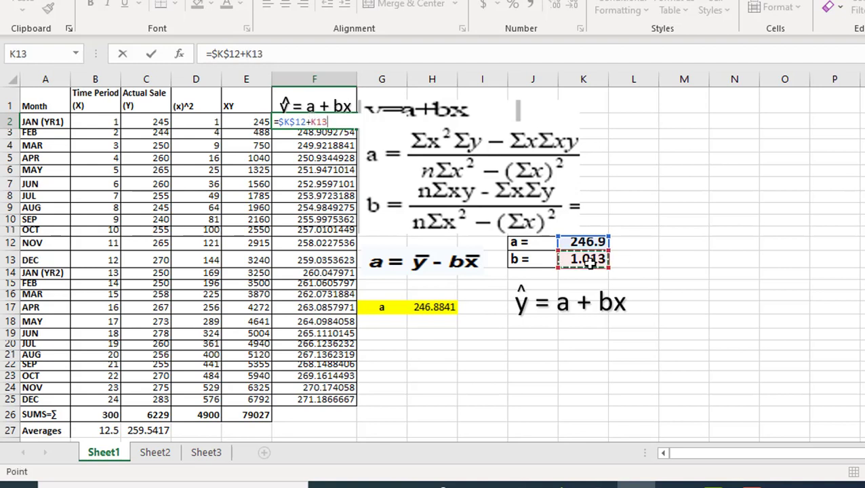
key("F2")
key("Left")
key("Left")
key("Left")
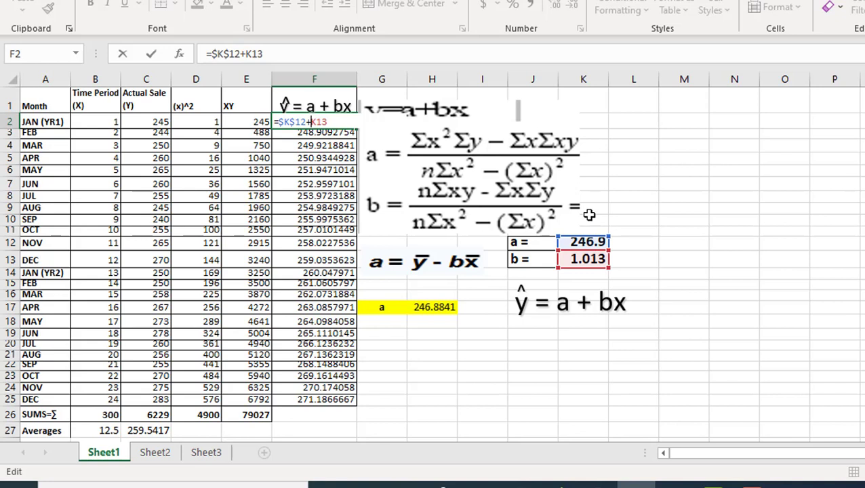
type("$")
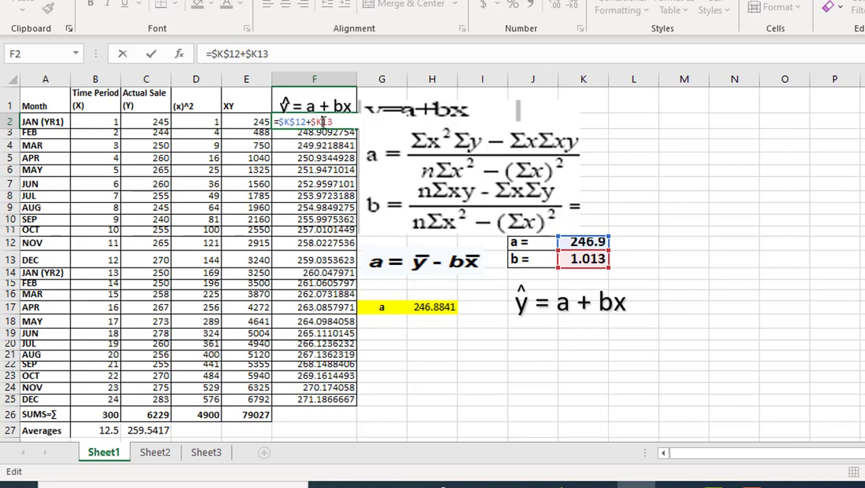
key("Right")
type("$")
type("*")
left_click(108, 122)
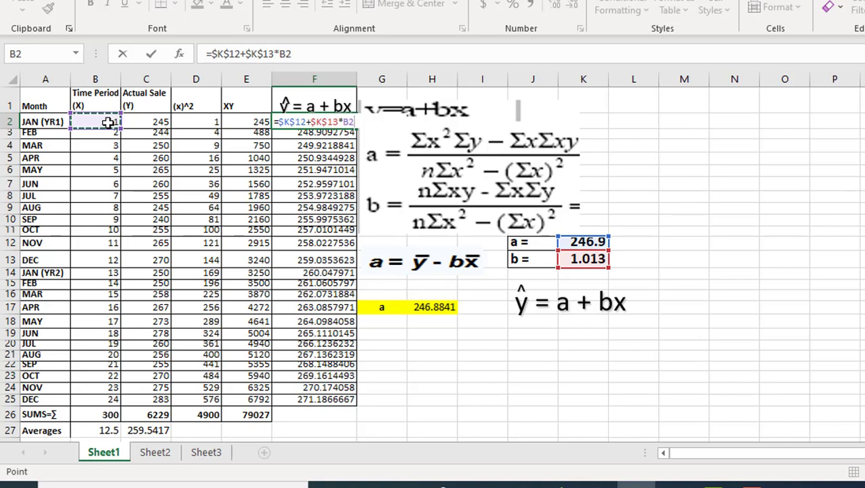
key("Return")
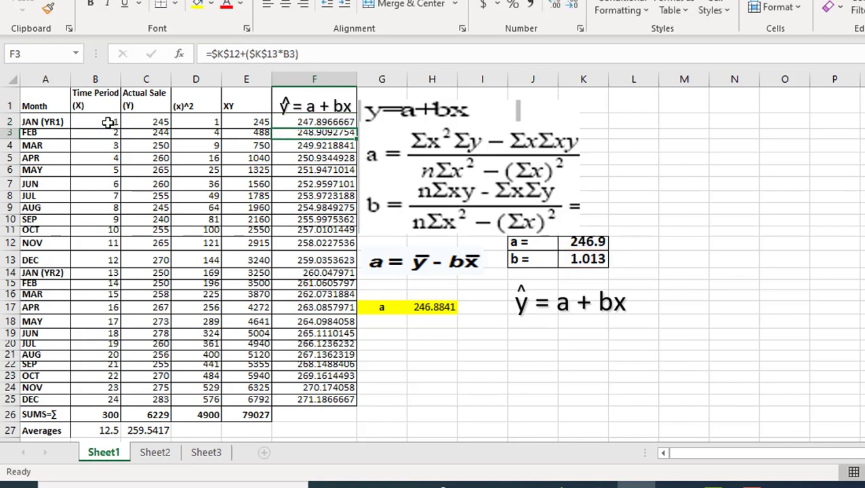
Fill the forecast formula from F2 down through F25 for all 24 months
left_click(328, 120)
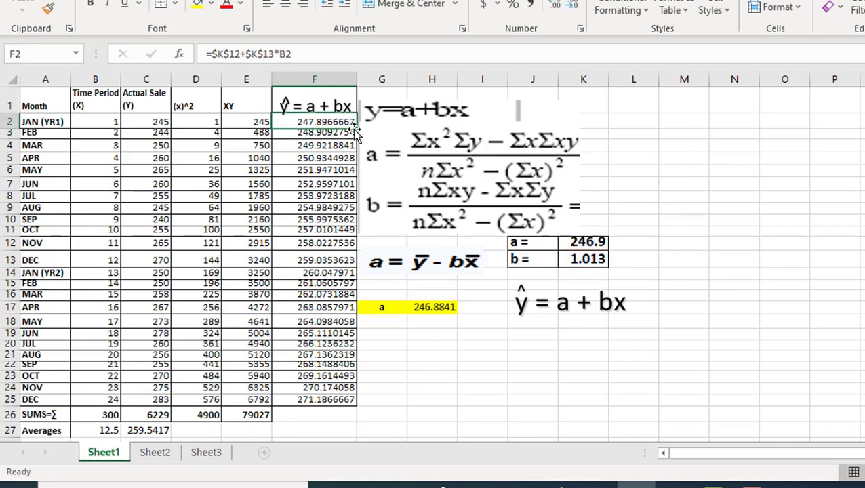
left_click(310, 54)
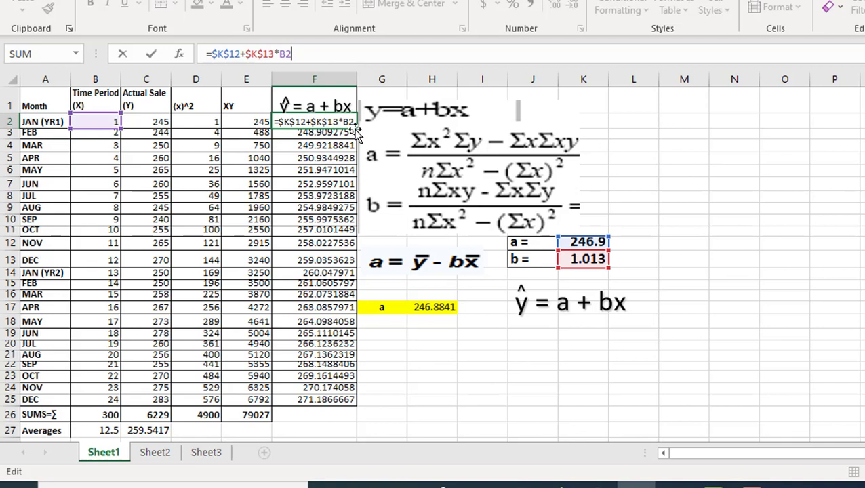
left_click(648, 210)
left_click(310, 120)
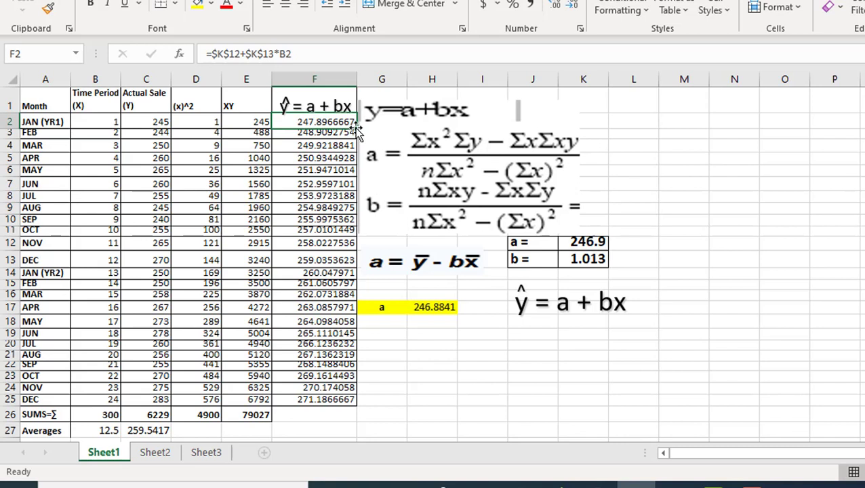
left_click_drag(355, 133, 351, 400)
key("Escape")
Examine the cell references in the copied forecast formulas in F4 and F15
left_click(351, 122)
left_click(326, 145)
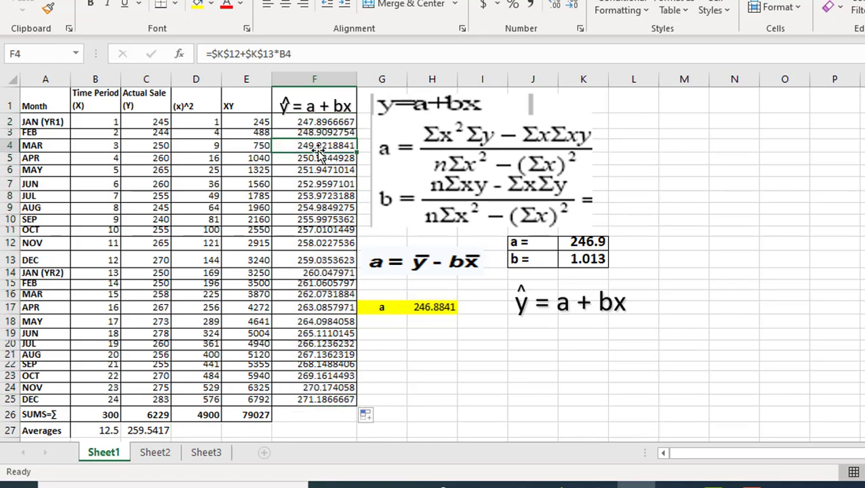
left_click(315, 54)
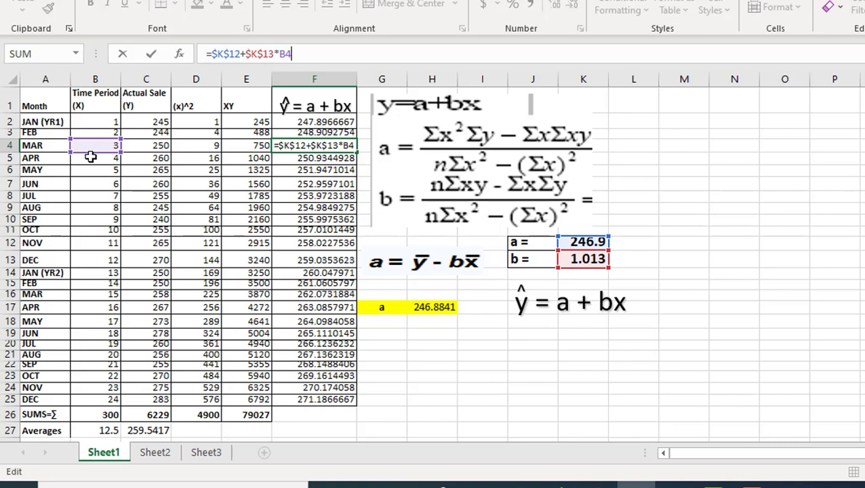
left_click(330, 282)
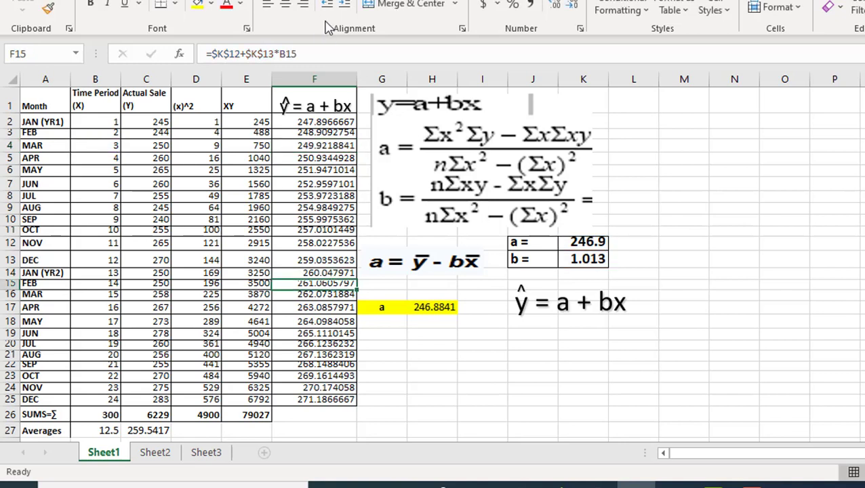
left_click(309, 53)
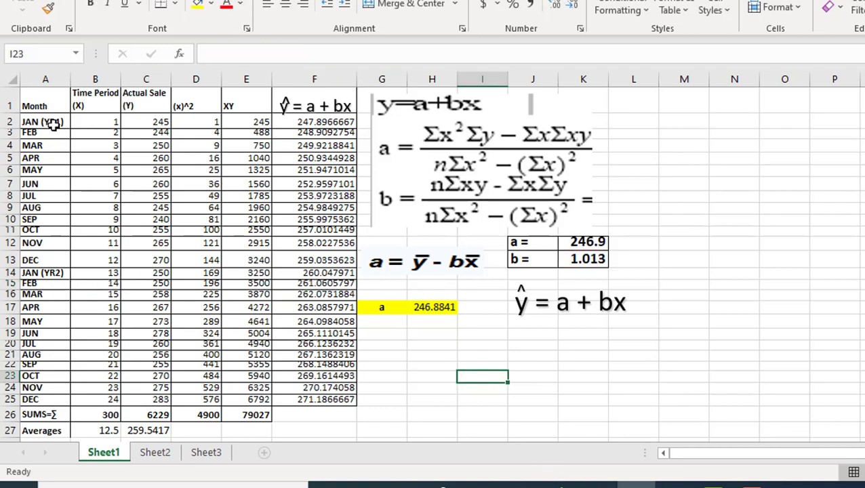
left_click_drag(113, 121, 164, 412)
key("ctrl+q")
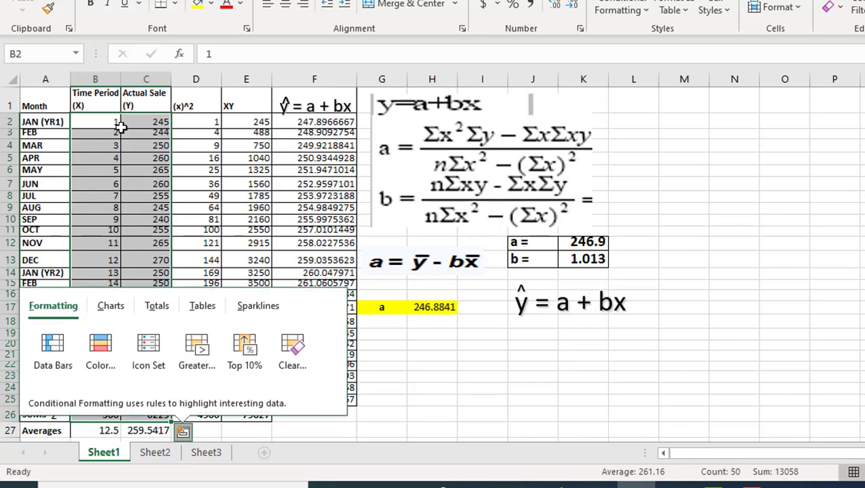
left_click(117, 124)
Insert a line chart from B2:C25 and F2:F24, and delete the time period series from it
left_click_drag(101, 119, 154, 399)
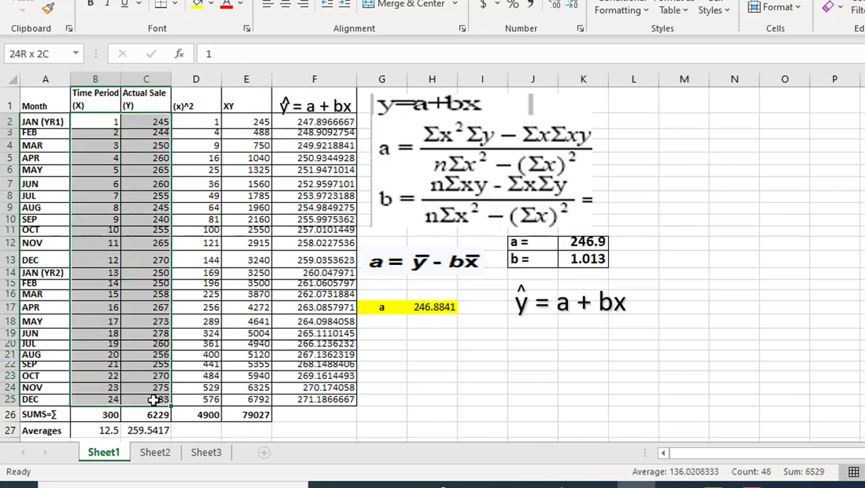
left_click_drag(300, 121, 319, 400)
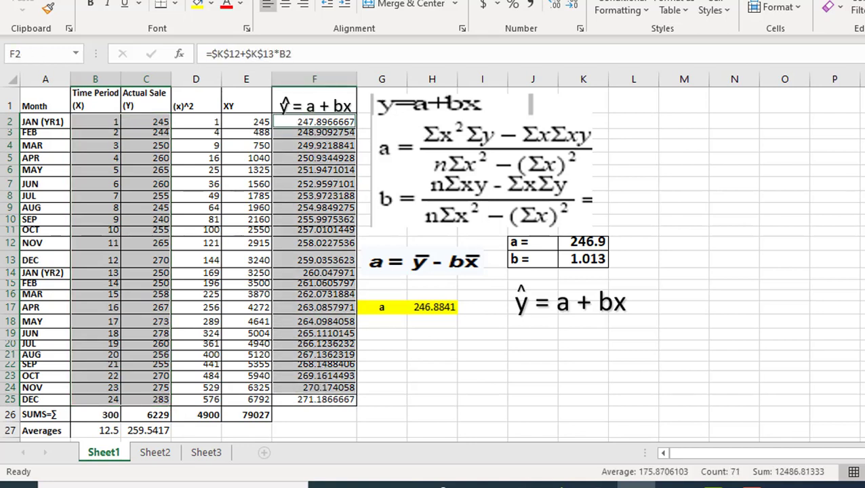
left_click(86, 0)
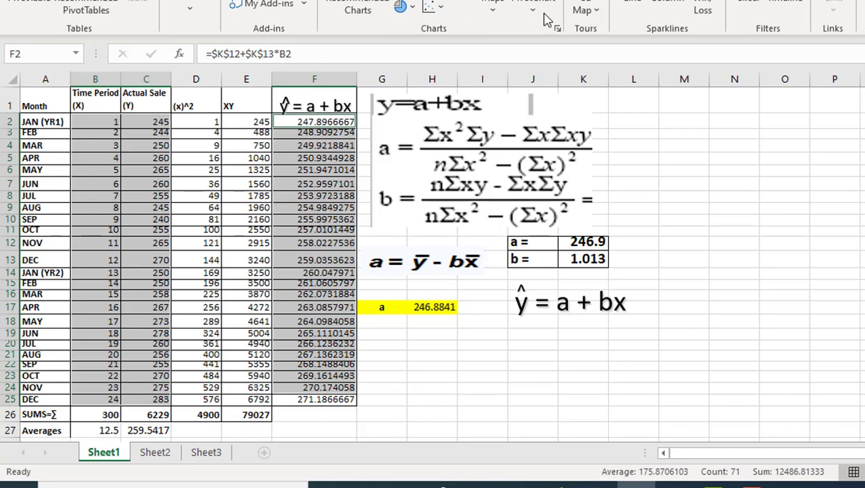
left_click(406, 1)
left_click(415, 42)
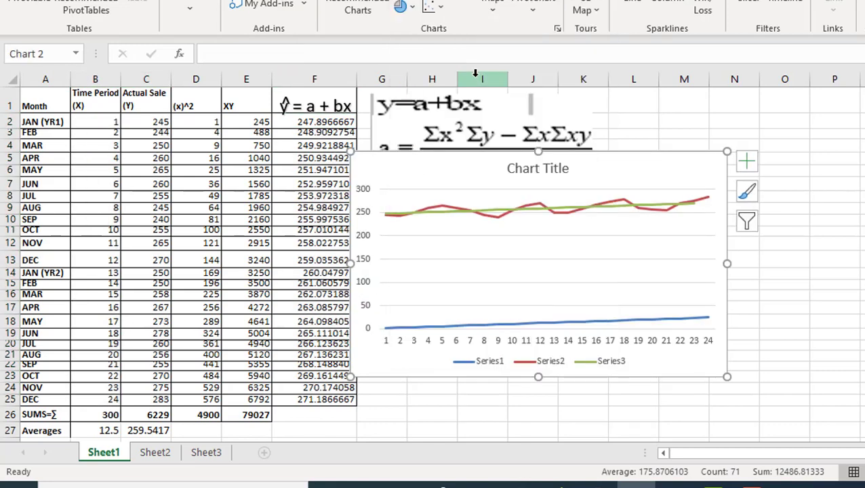
left_click(589, 324)
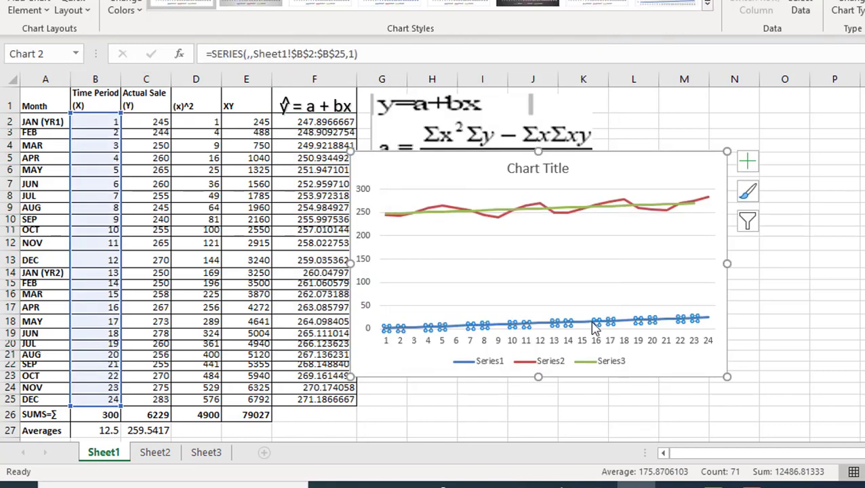
key("Delete")
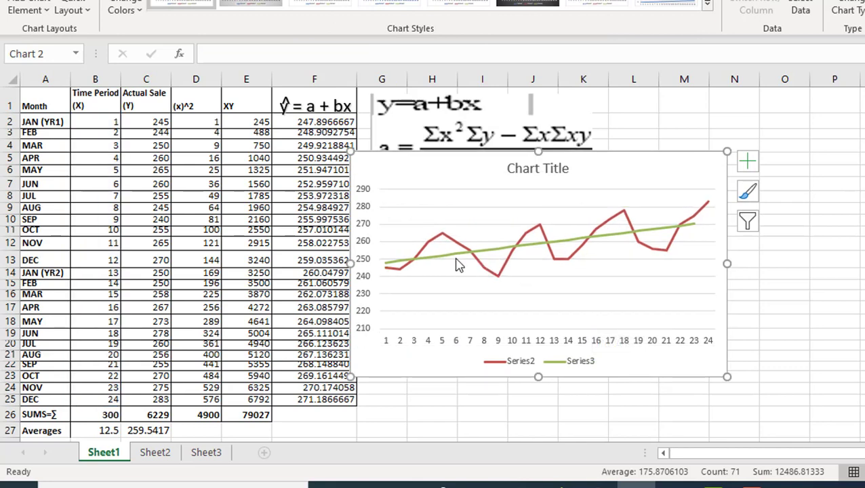
Examine the chart's actual sales and forecast lines against their source columns C and F
left_click(424, 249)
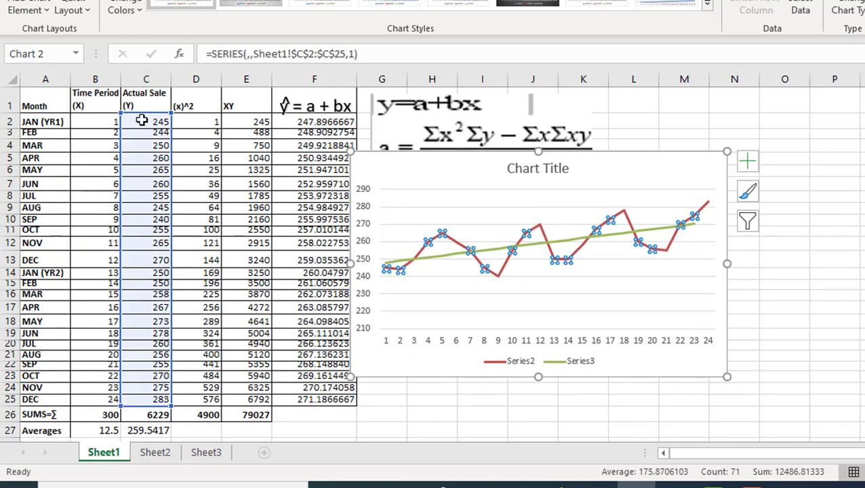
left_click_drag(465, 167, 327, 143)
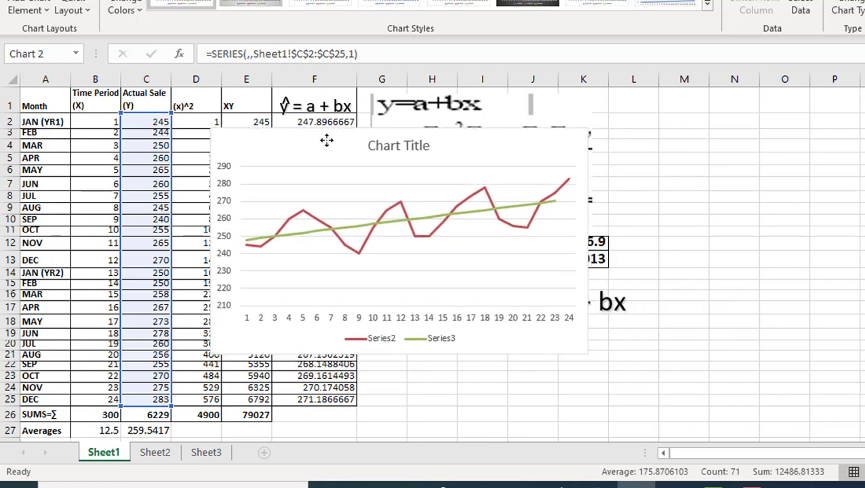
left_click(309, 235)
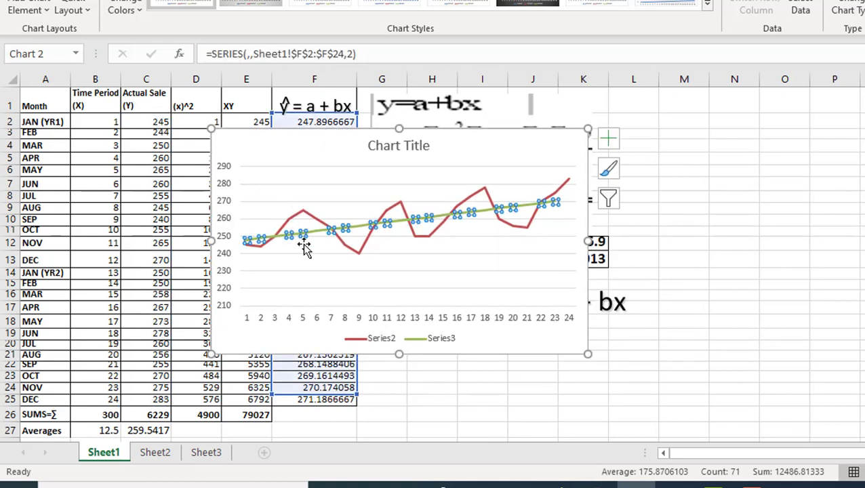
mouse_move(316, 234)
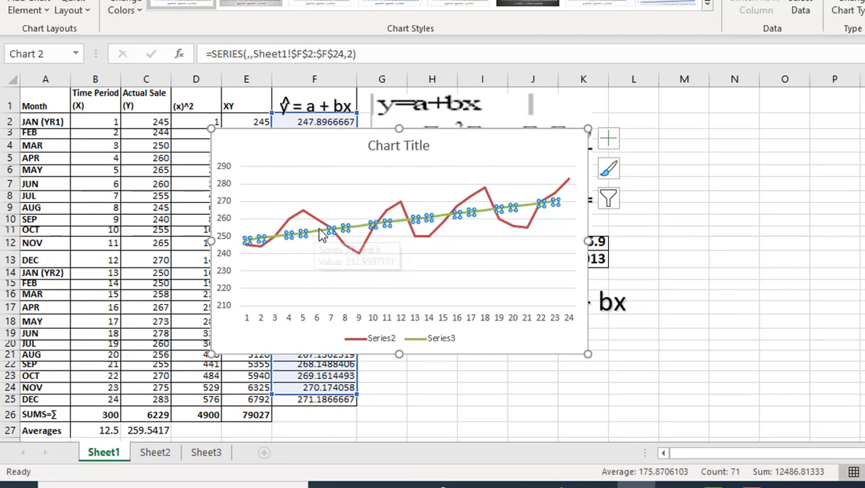
left_click(316, 219)
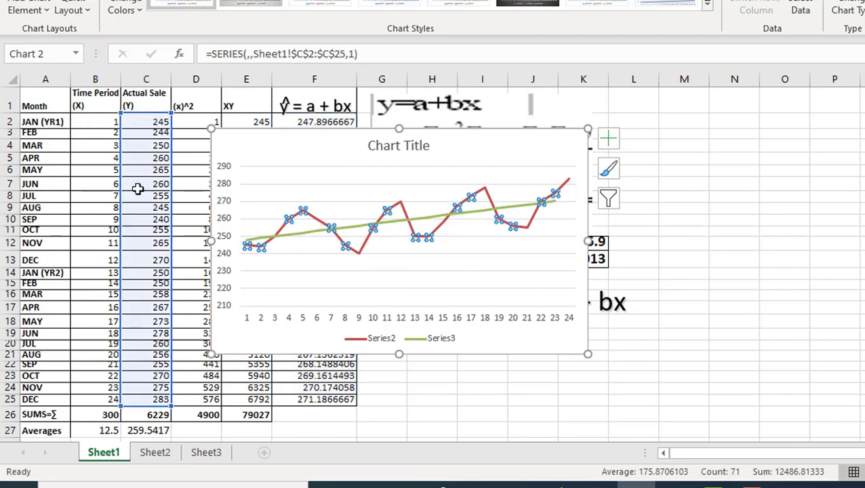
left_click_drag(328, 136, 343, 189)
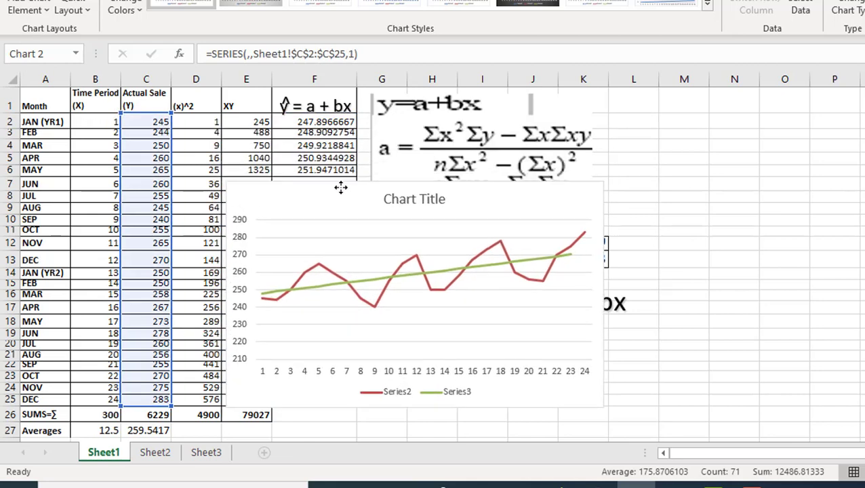
left_click(384, 278)
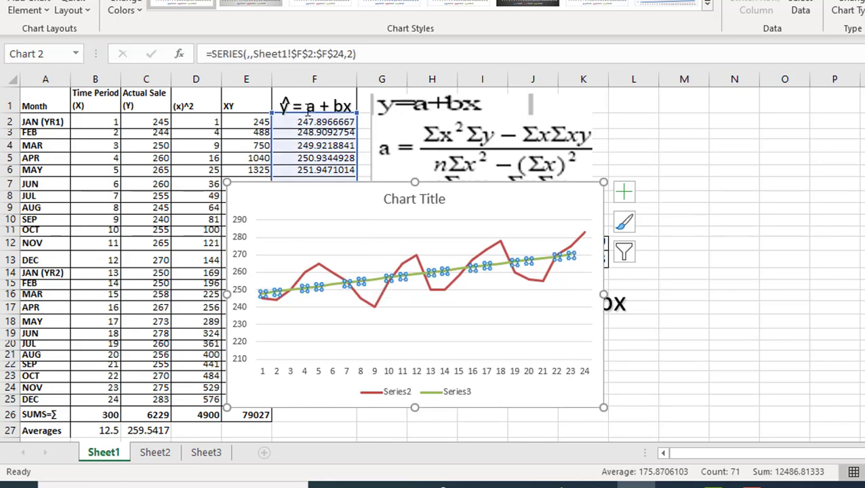
Move the line chart clear of the data and formulas, with its left edge in column M
mouse_move(340, 195)
left_mouse_down()
mouse_move(401, 214)
mouse_move(479, 147)
mouse_move(338, 156)
left_mouse_up()
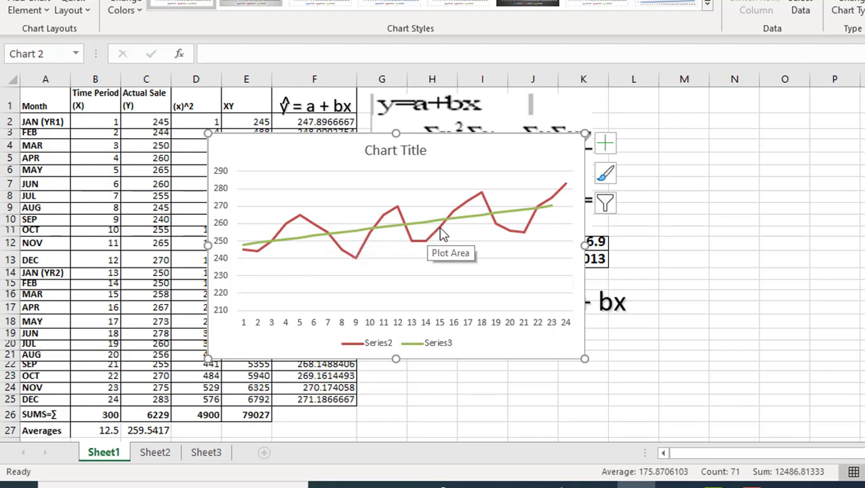
mouse_move(515, 220)
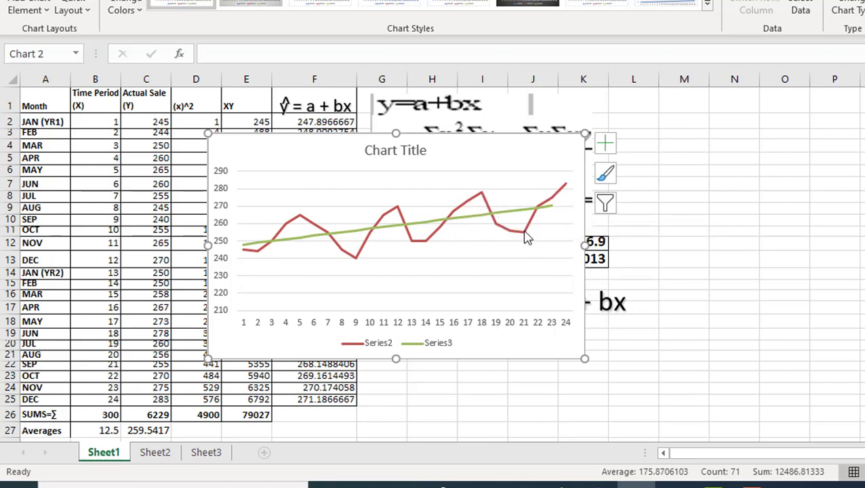
left_click_drag(470, 145, 862, 175)
left_click_drag(674, 183, 726, 185)
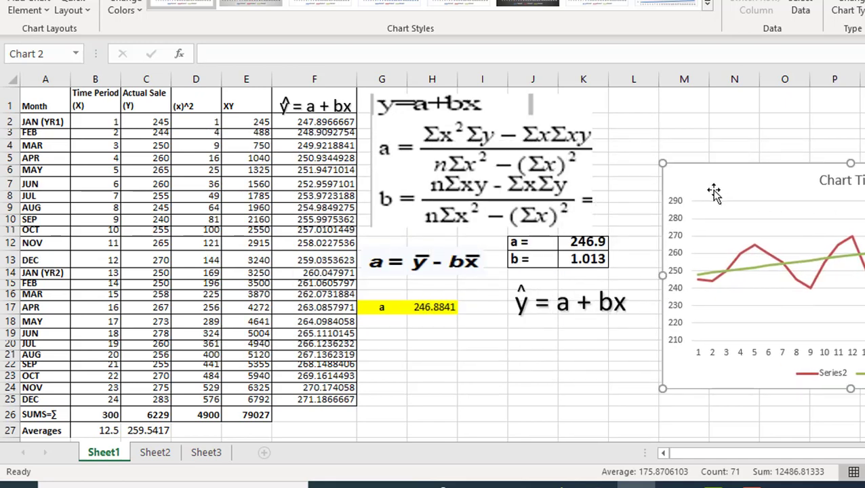